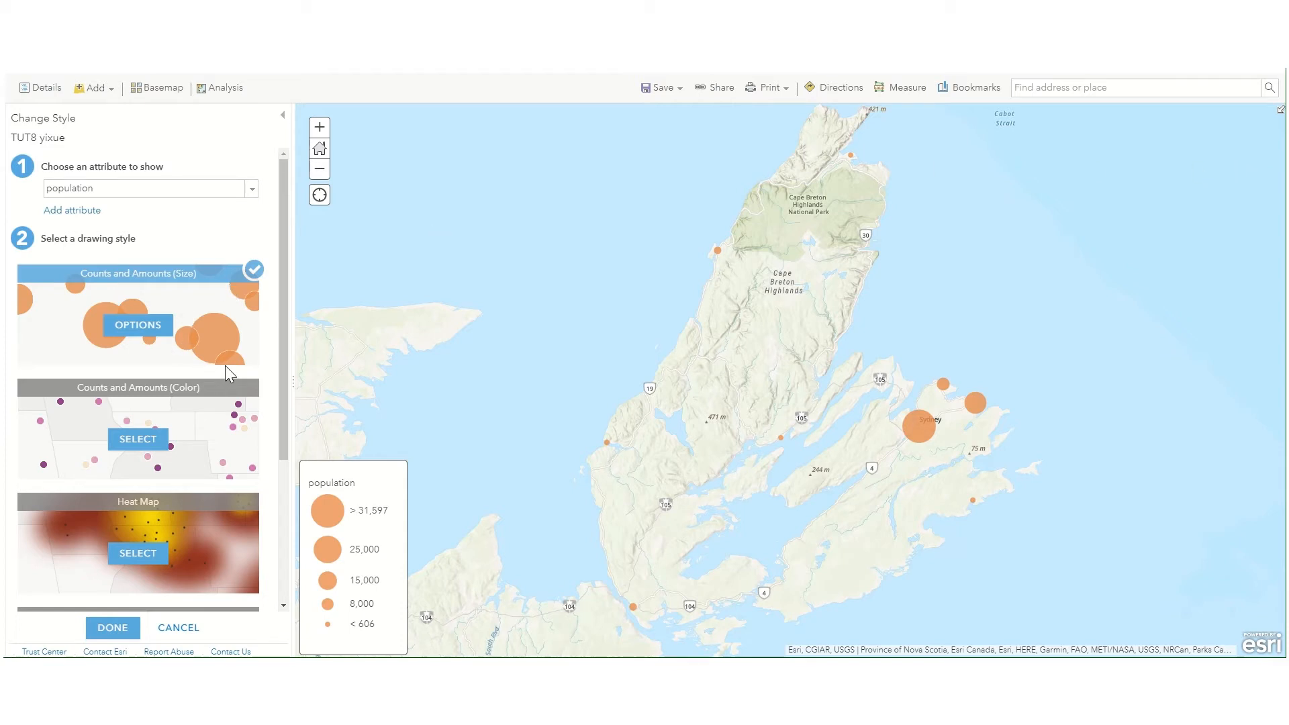
- Change the TUT8 layer's drawing style to Location (Single symbol) and open that style's options
scroll(225, 369, down, 3)
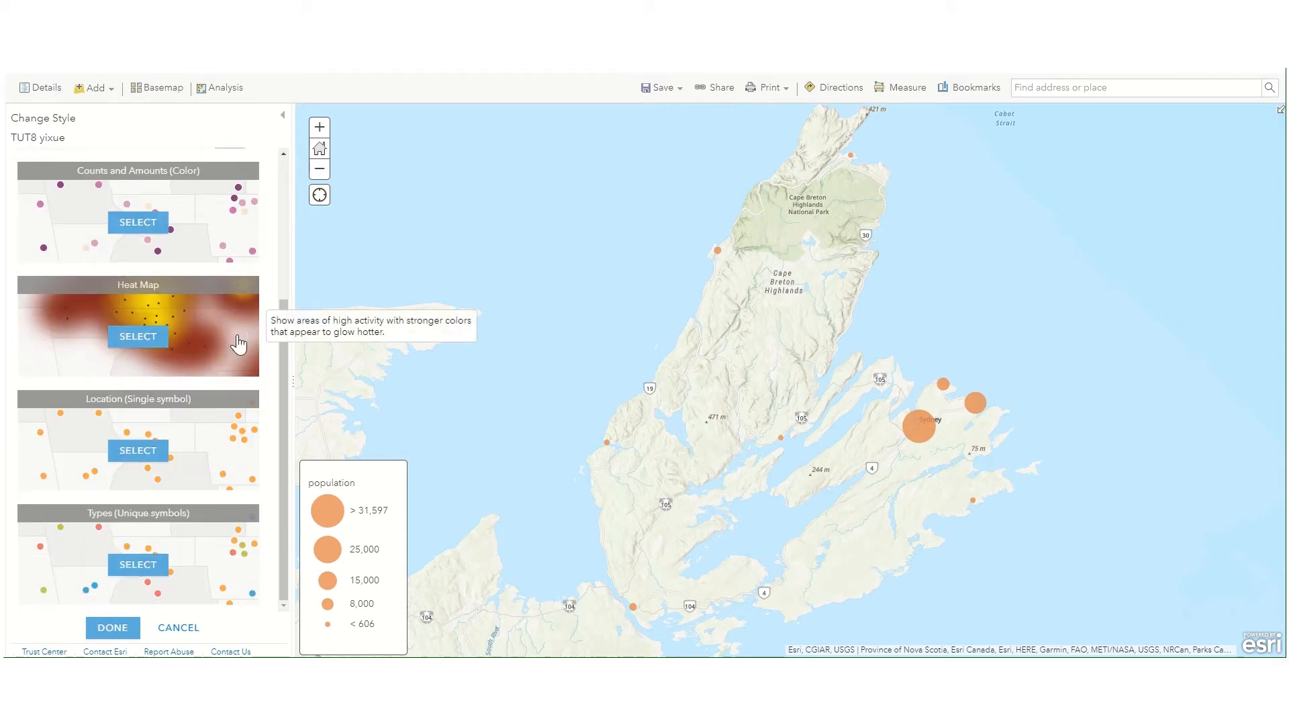
click(150, 458)
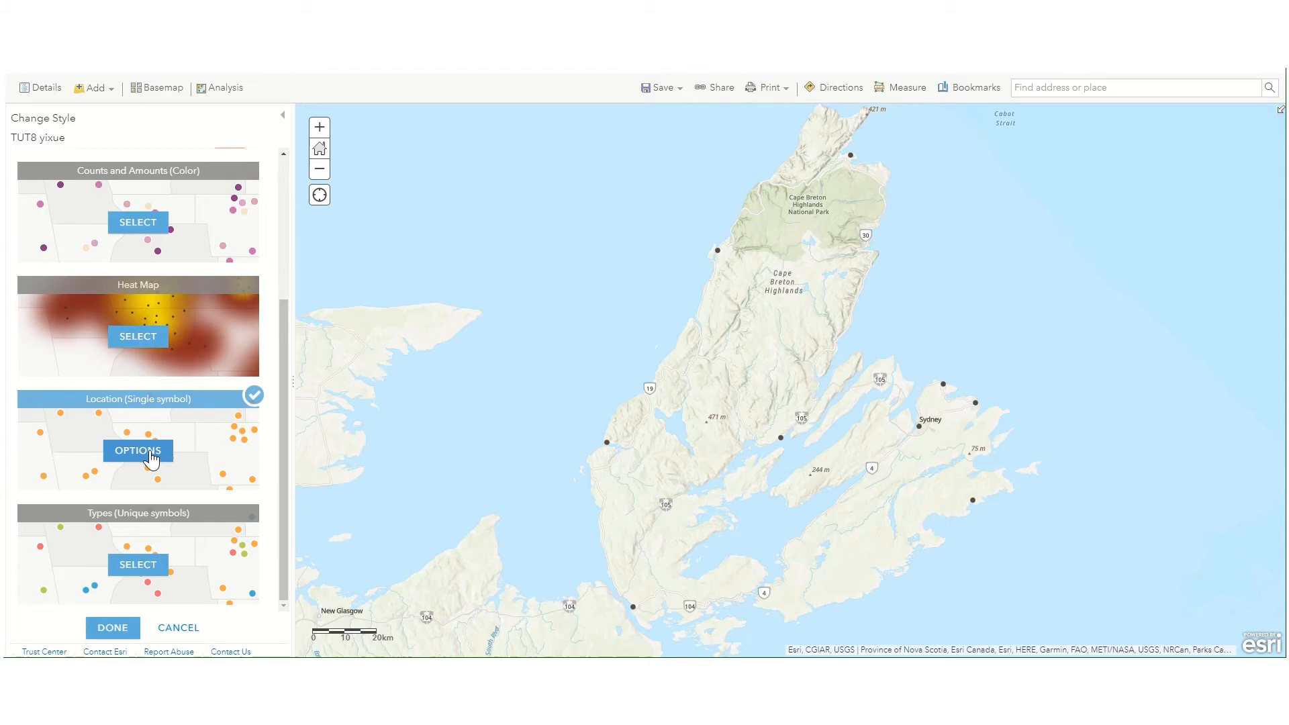
click(150, 458)
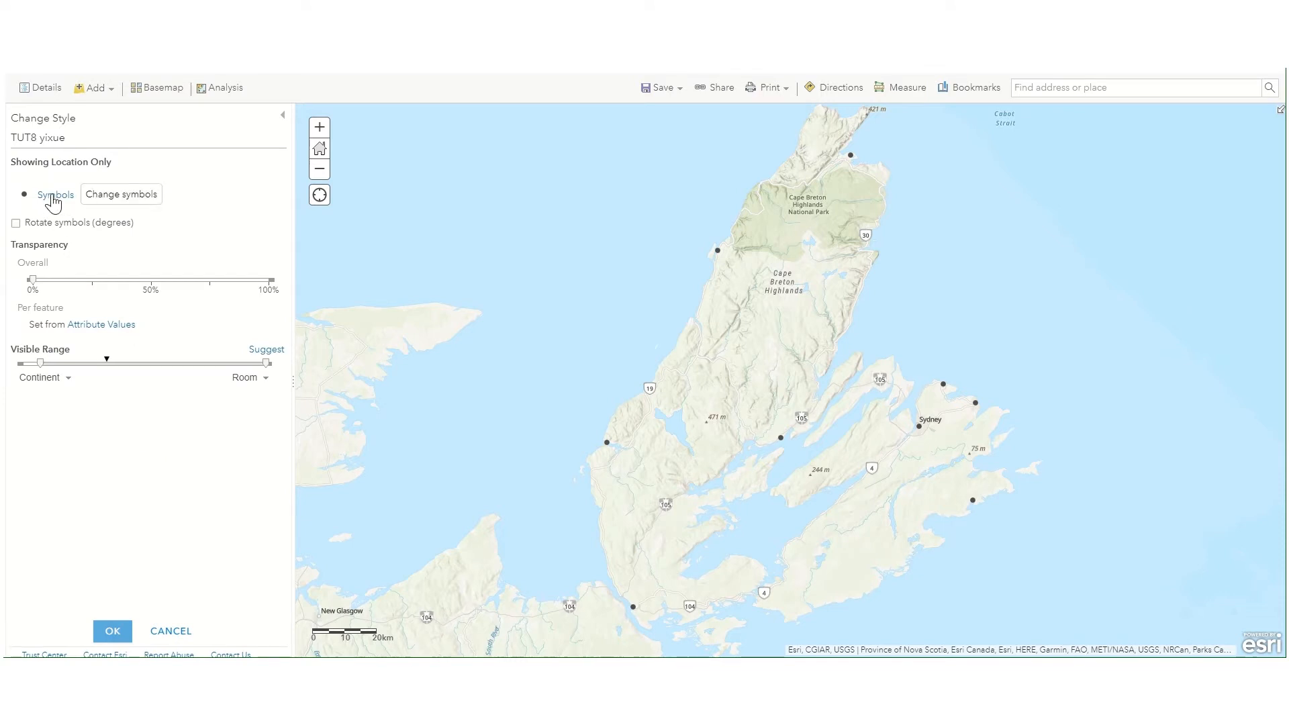
- Change the layer's point symbol to the red circle from the Shapes set and apply the style options
click(54, 199)
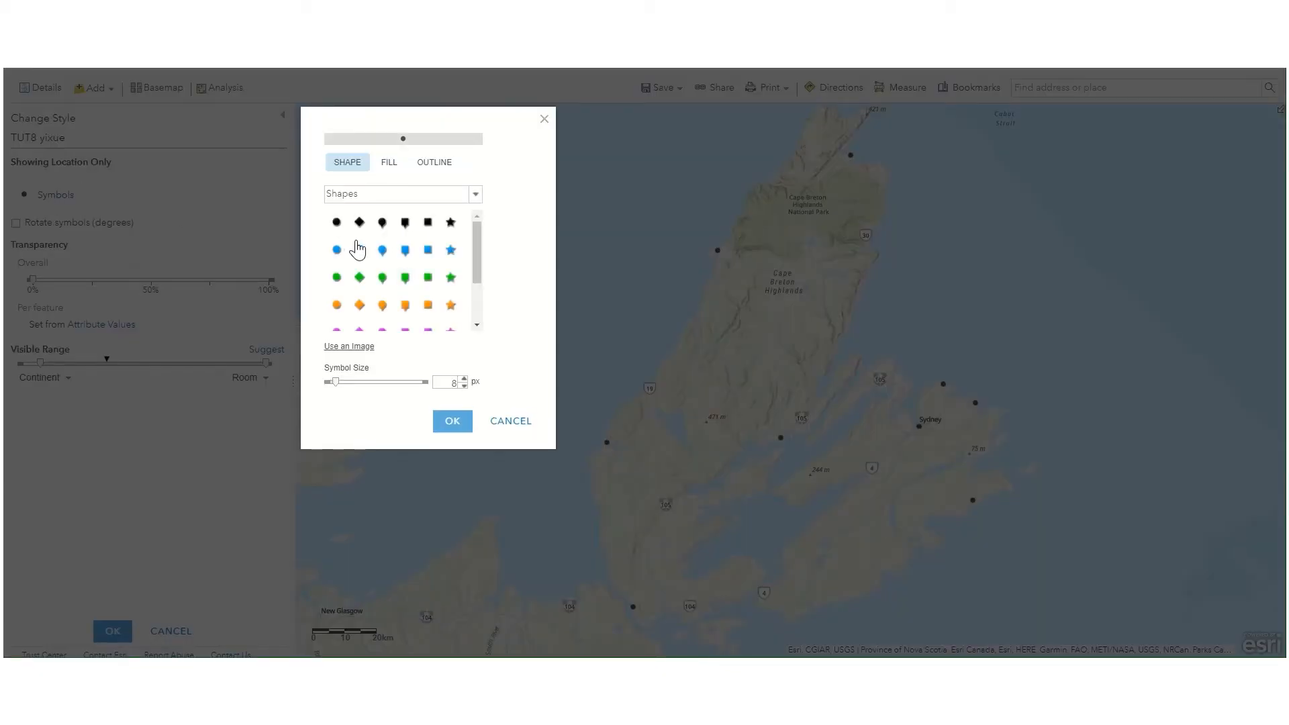
scroll(356, 320, down, 1)
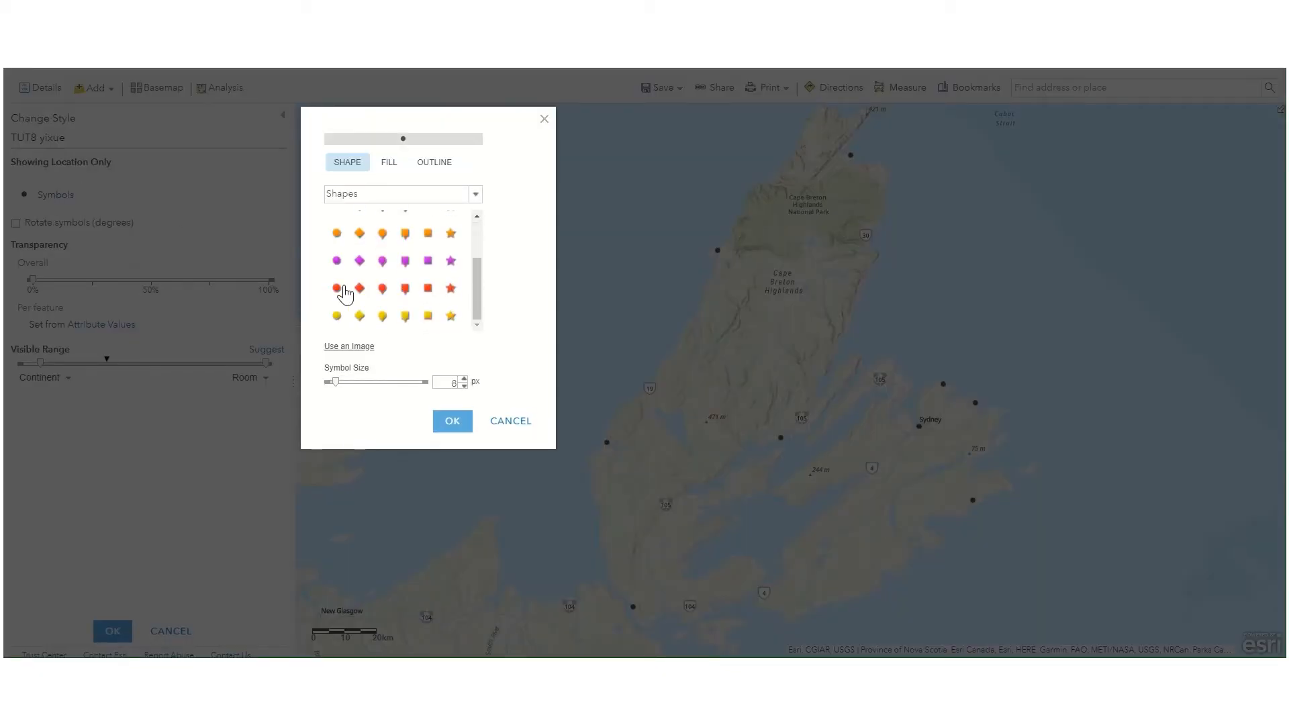
click(337, 288)
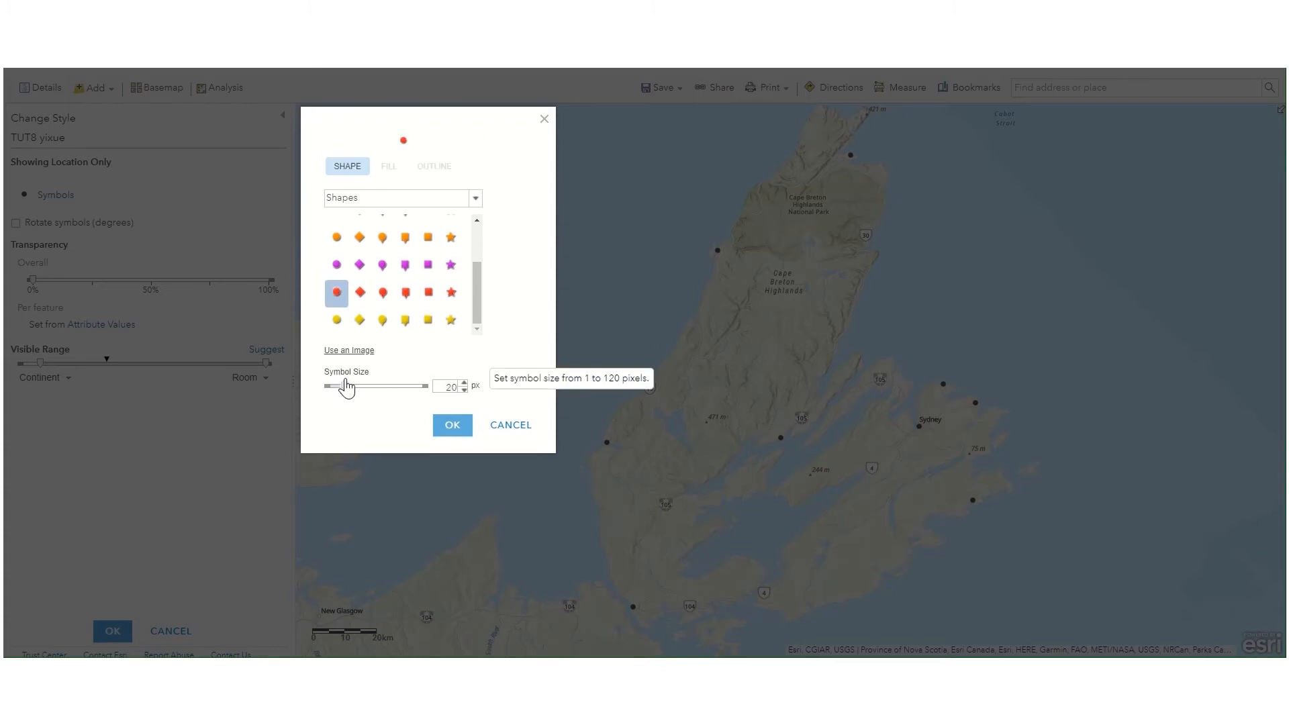
click(448, 421)
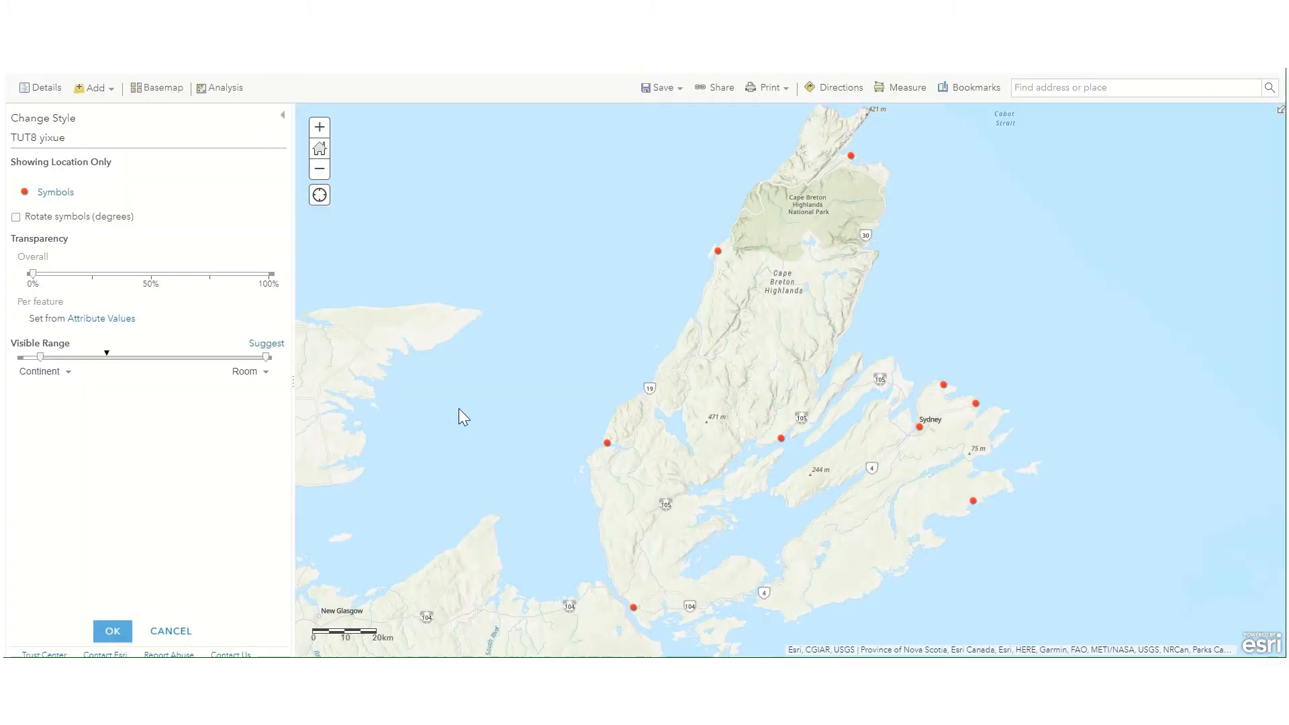
click(112, 634)
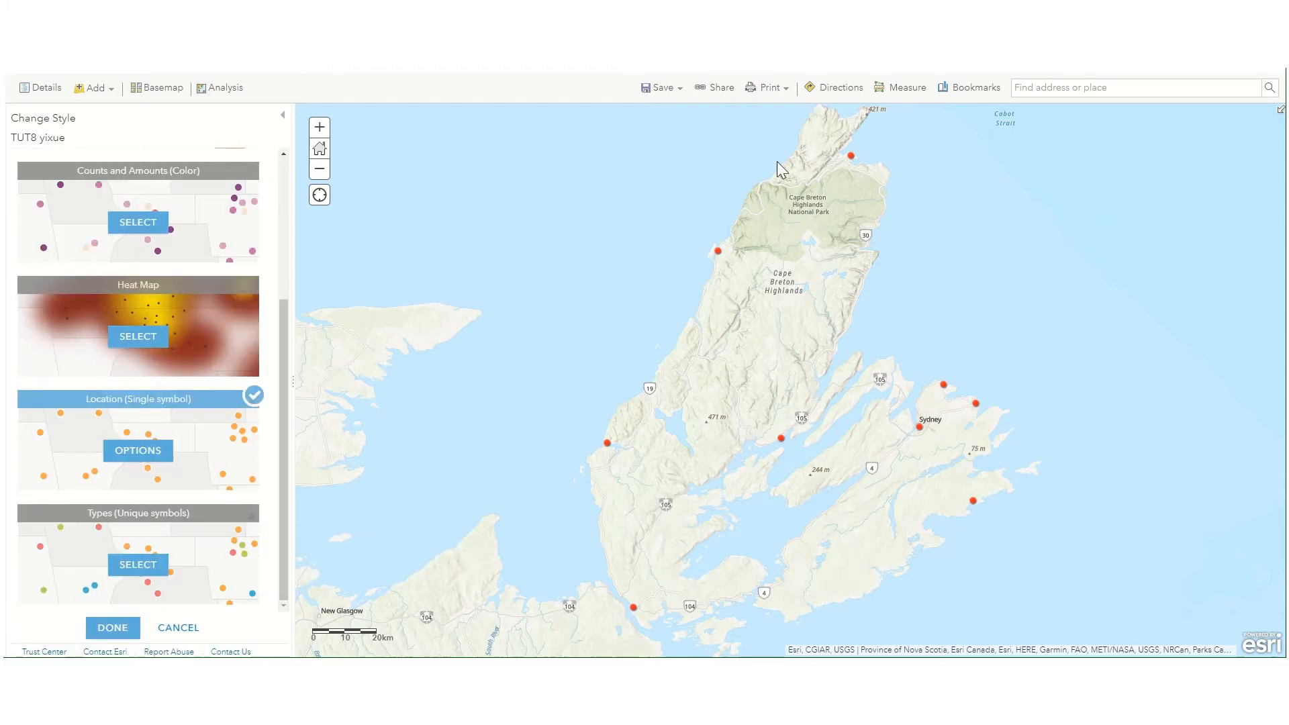
- Save the map titled "my tutorial map" plus the author's first name, with tag "tut" and summary "map tutorial 8 GGRA30"
click(664, 95)
click(660, 111)
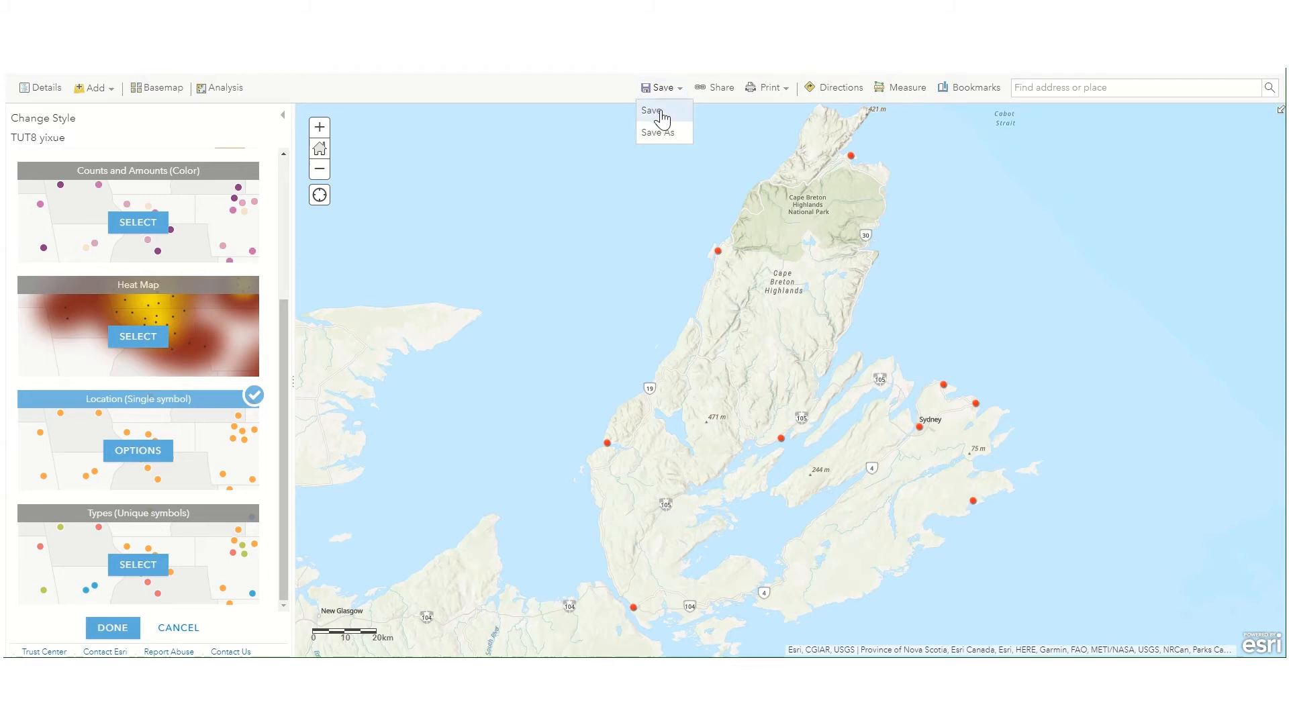
click(660, 318)
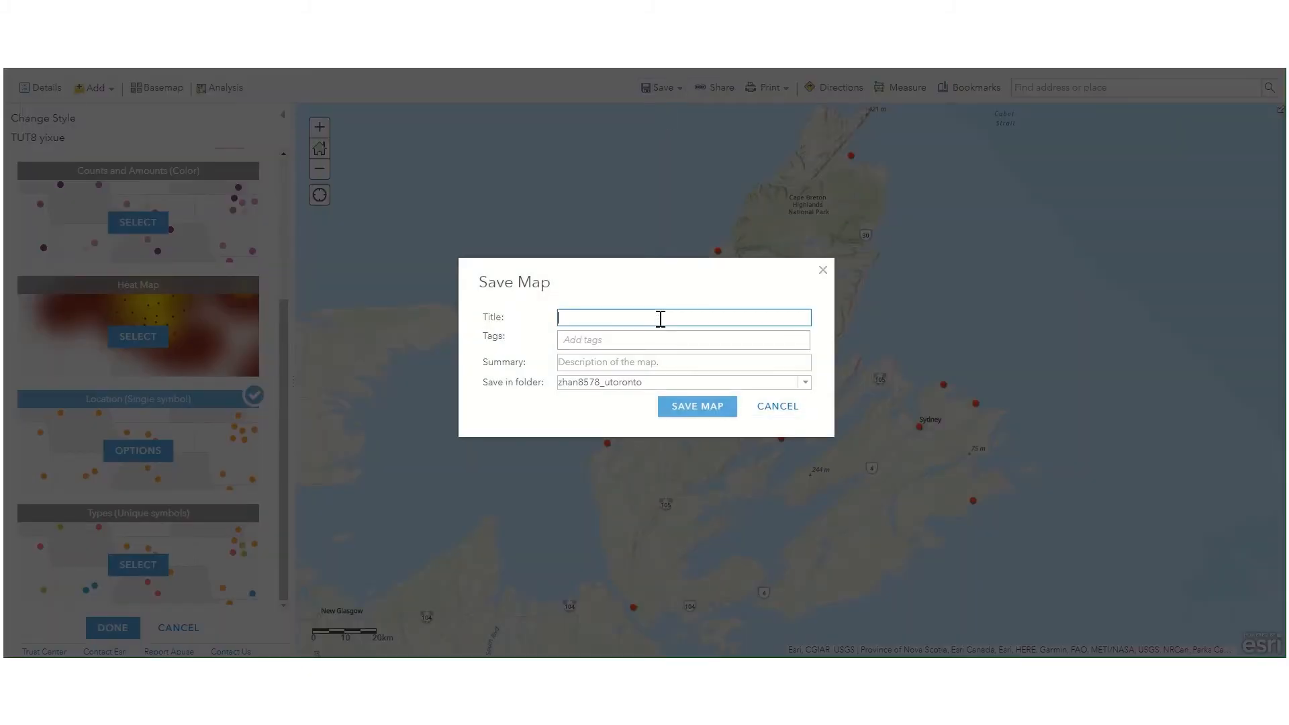
text(my tutorial map yixue)
click(652, 343)
text(tut)
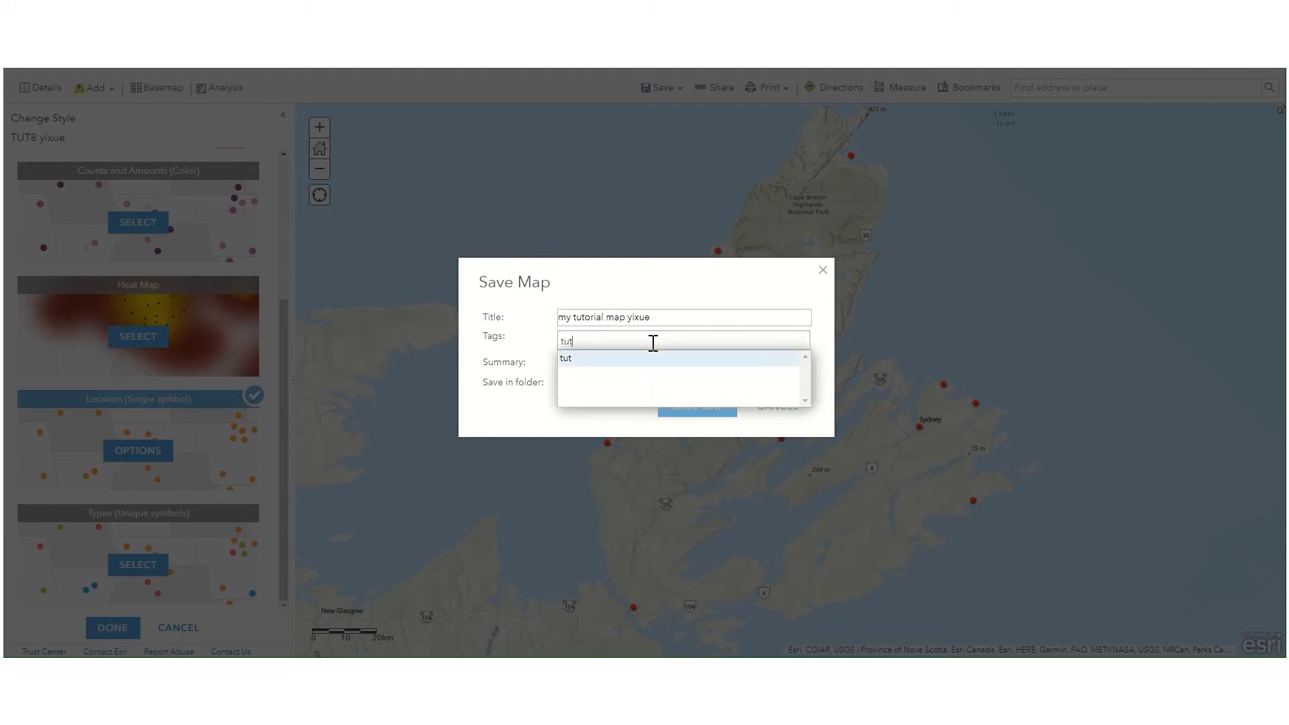
click(648, 362)
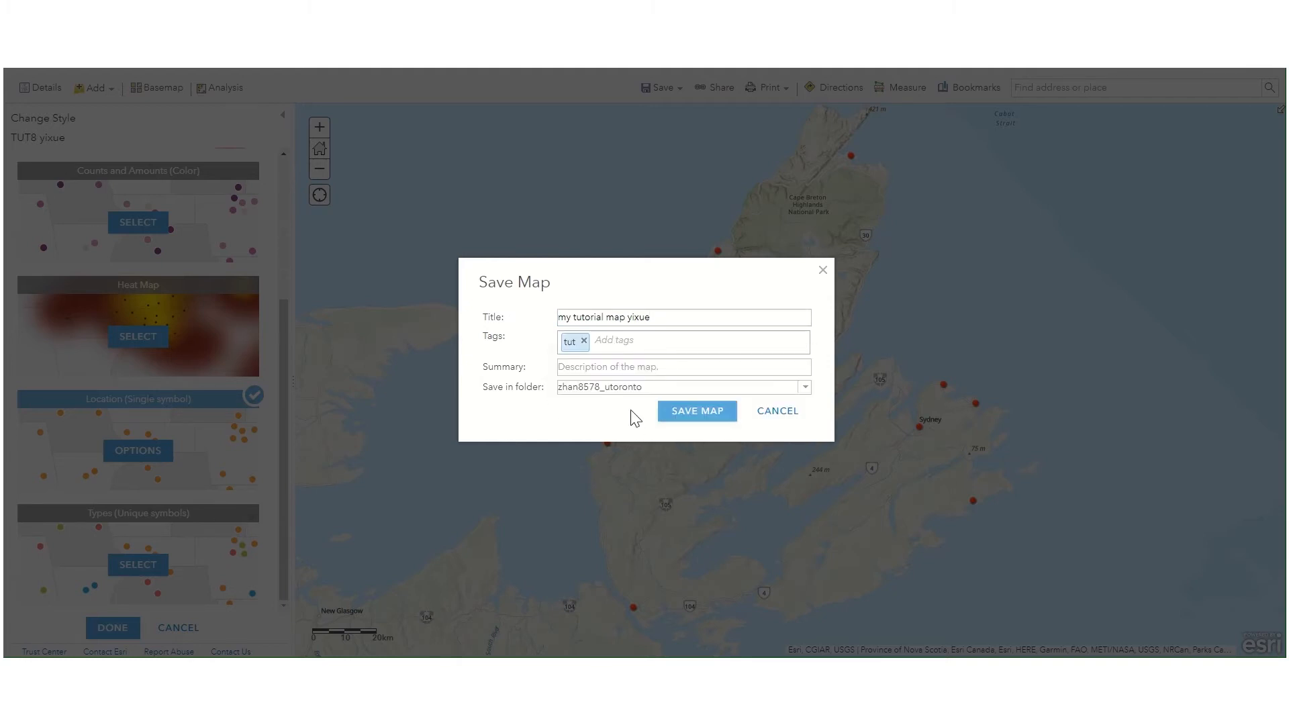
click(638, 370)
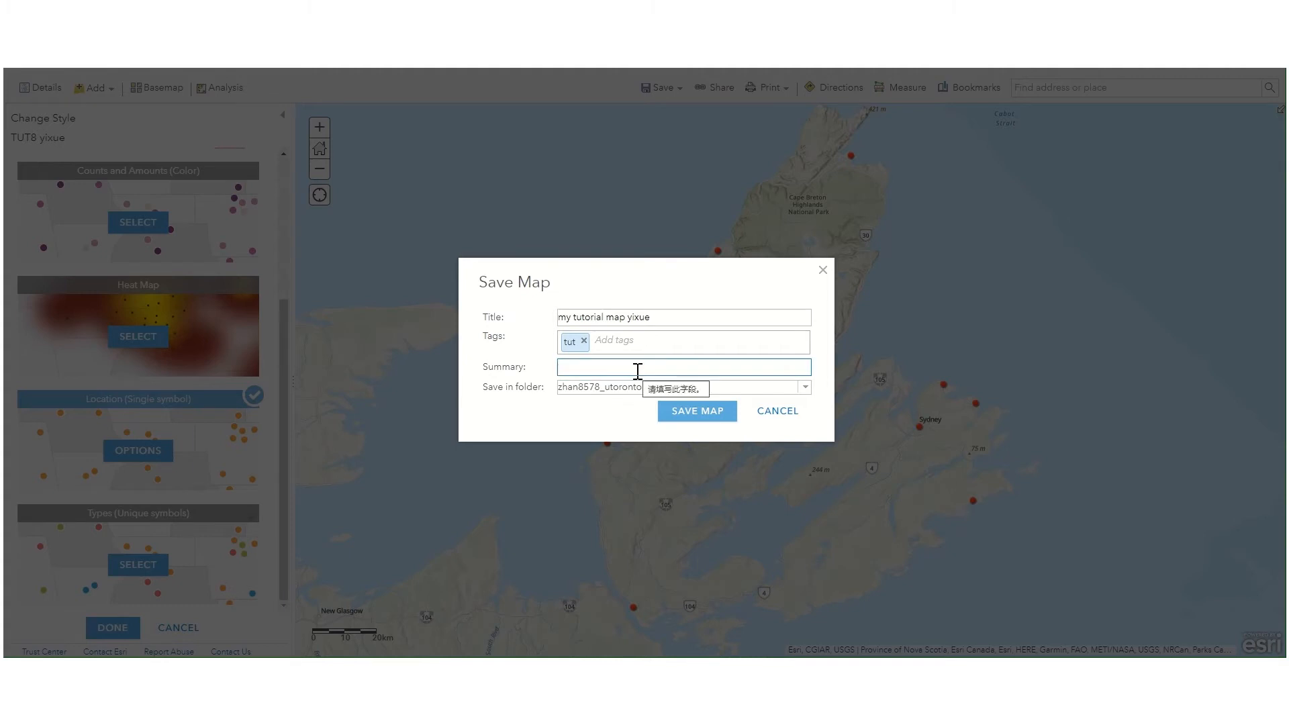
text(map tutorial 8)
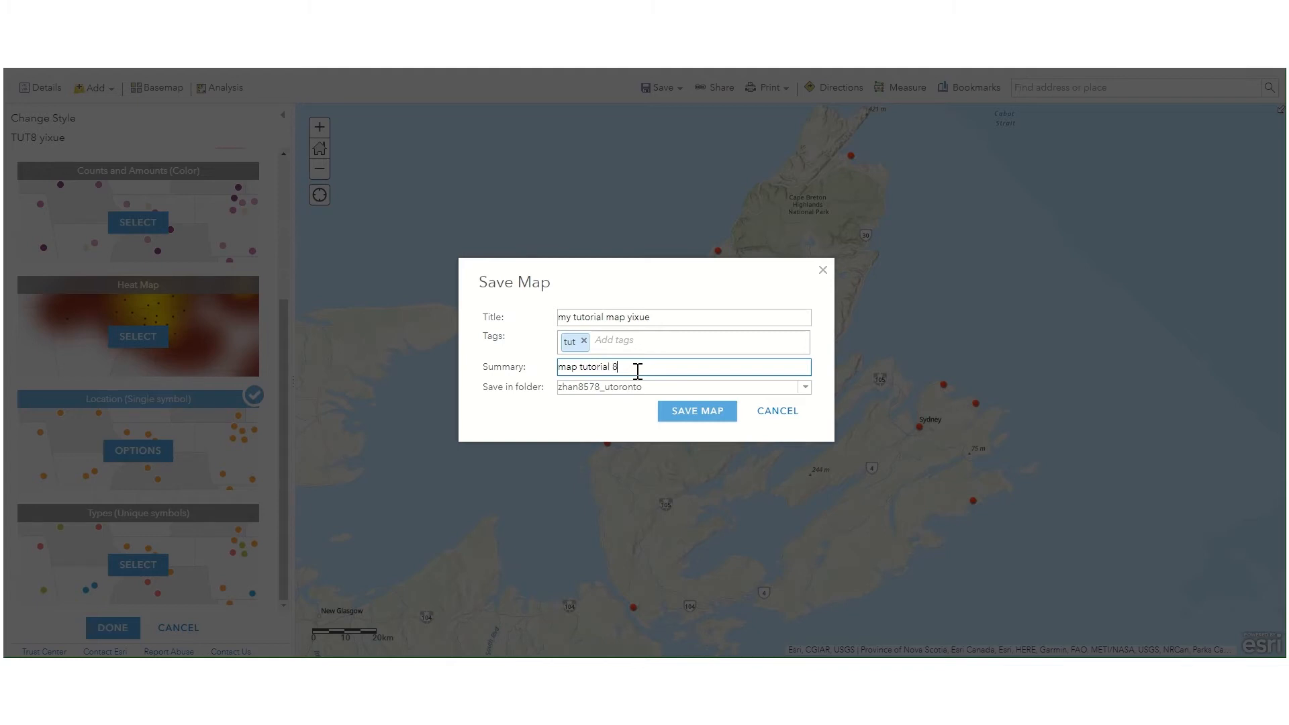
text( GGRA30)
click(675, 415)
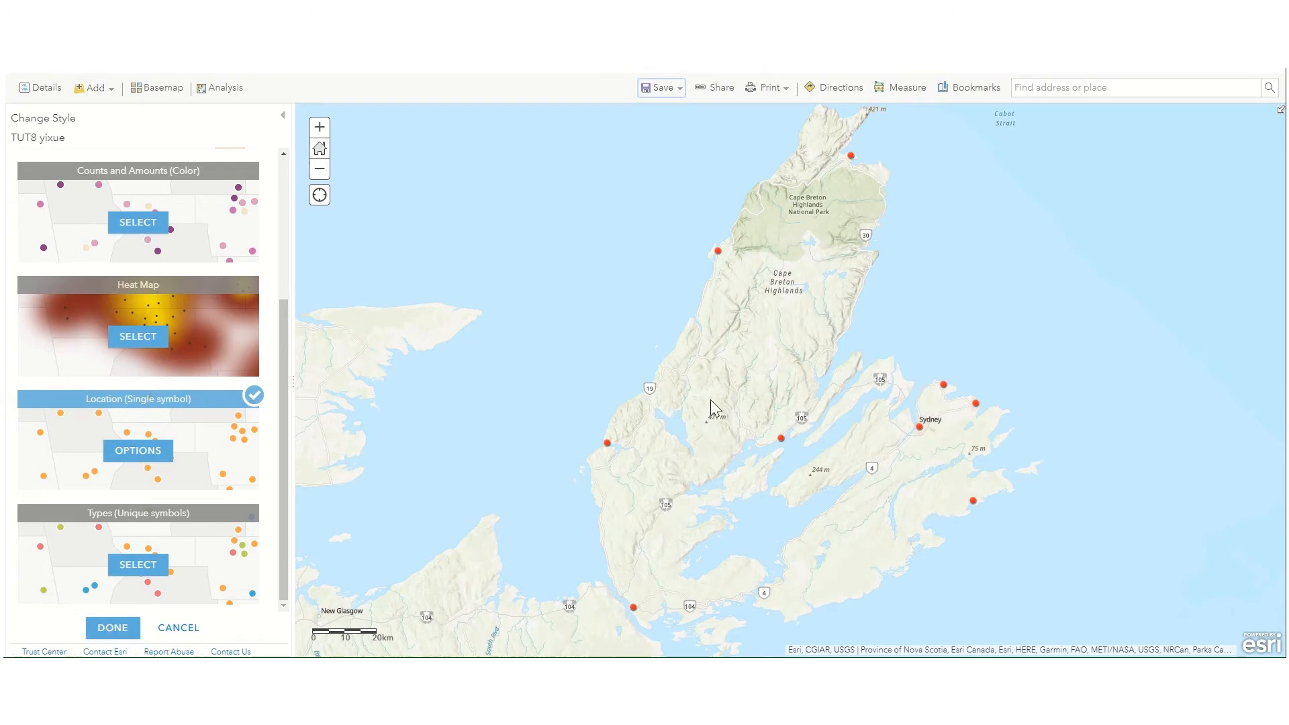
- Switch the basemap to Light Gray Canvas and expand its sublayers in the map contents
click(163, 93)
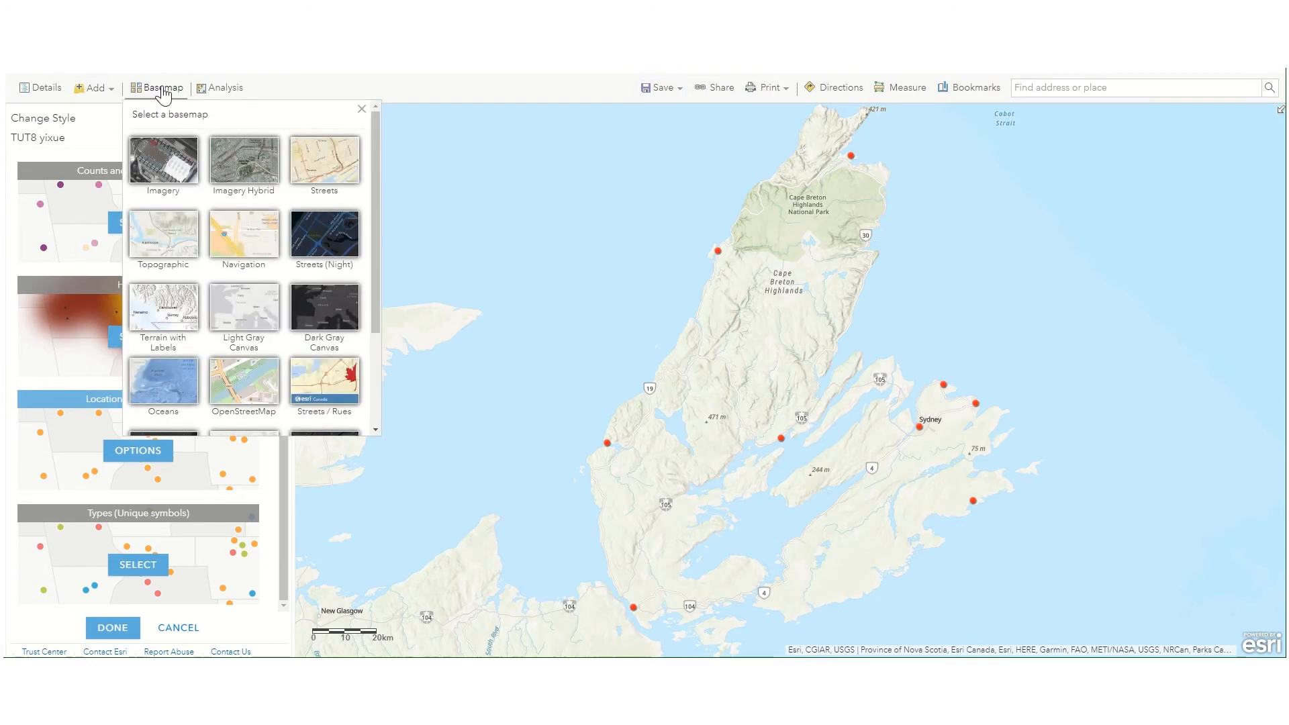
click(253, 314)
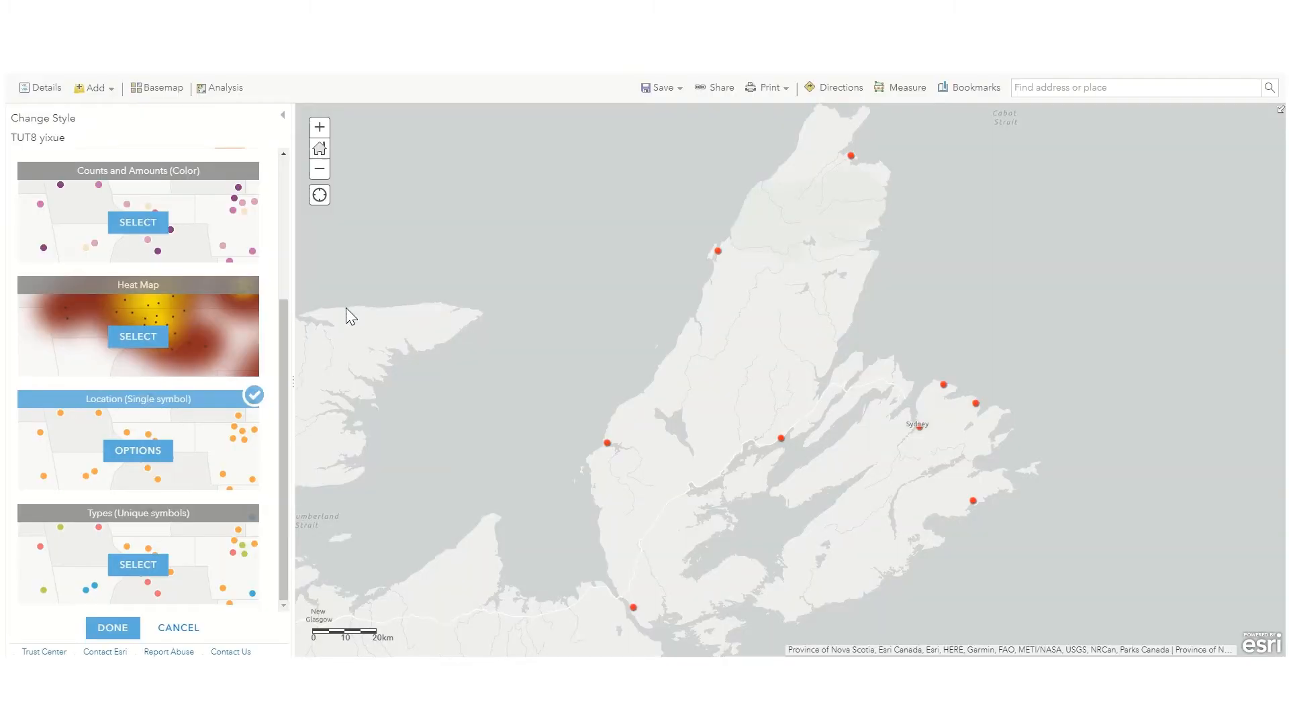
click(33, 90)
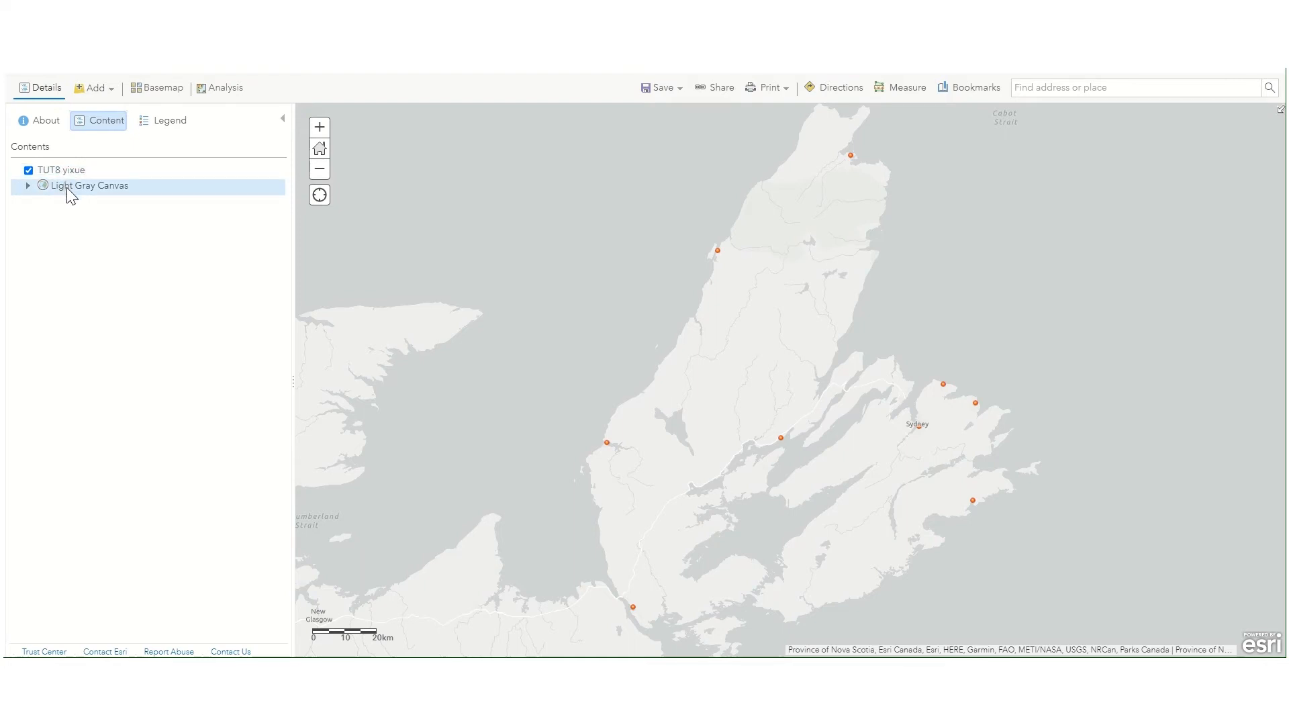
click(27, 187)
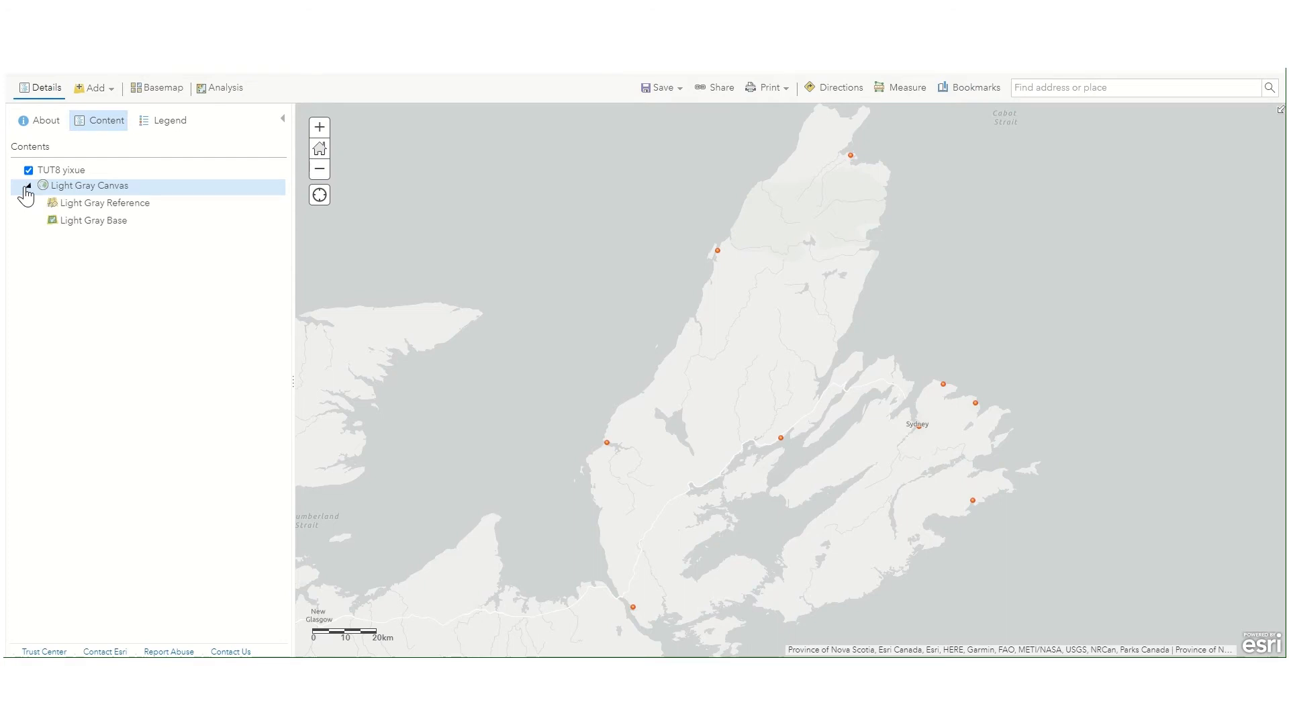
- Create labels for the TUT8 layer's features, keeping feature labelling enabled
click(60, 173)
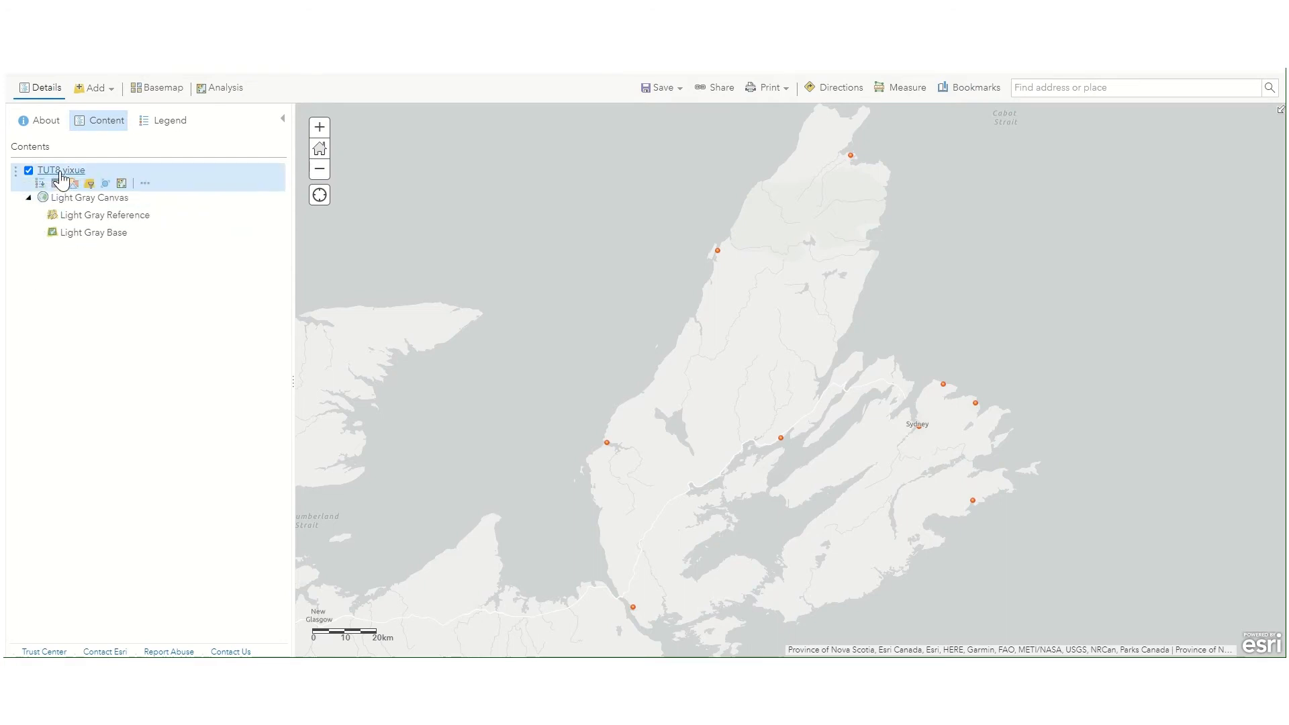
click(145, 185)
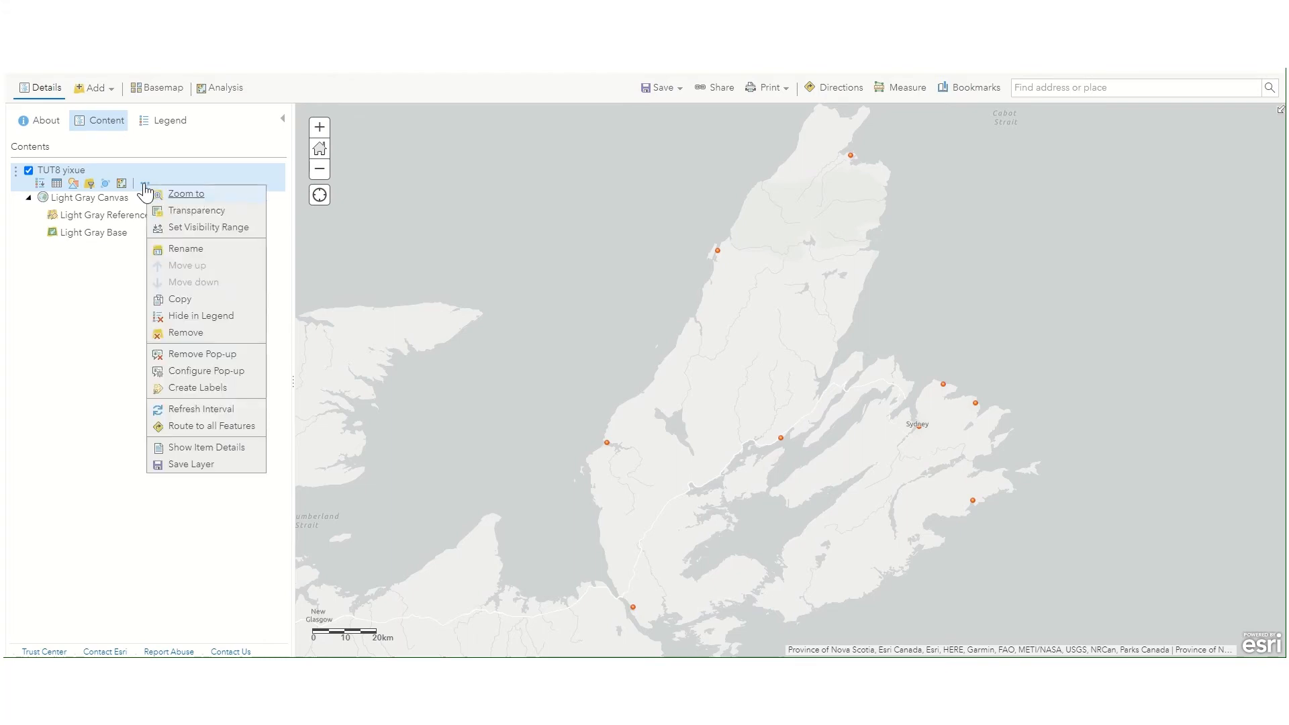
click(67, 294)
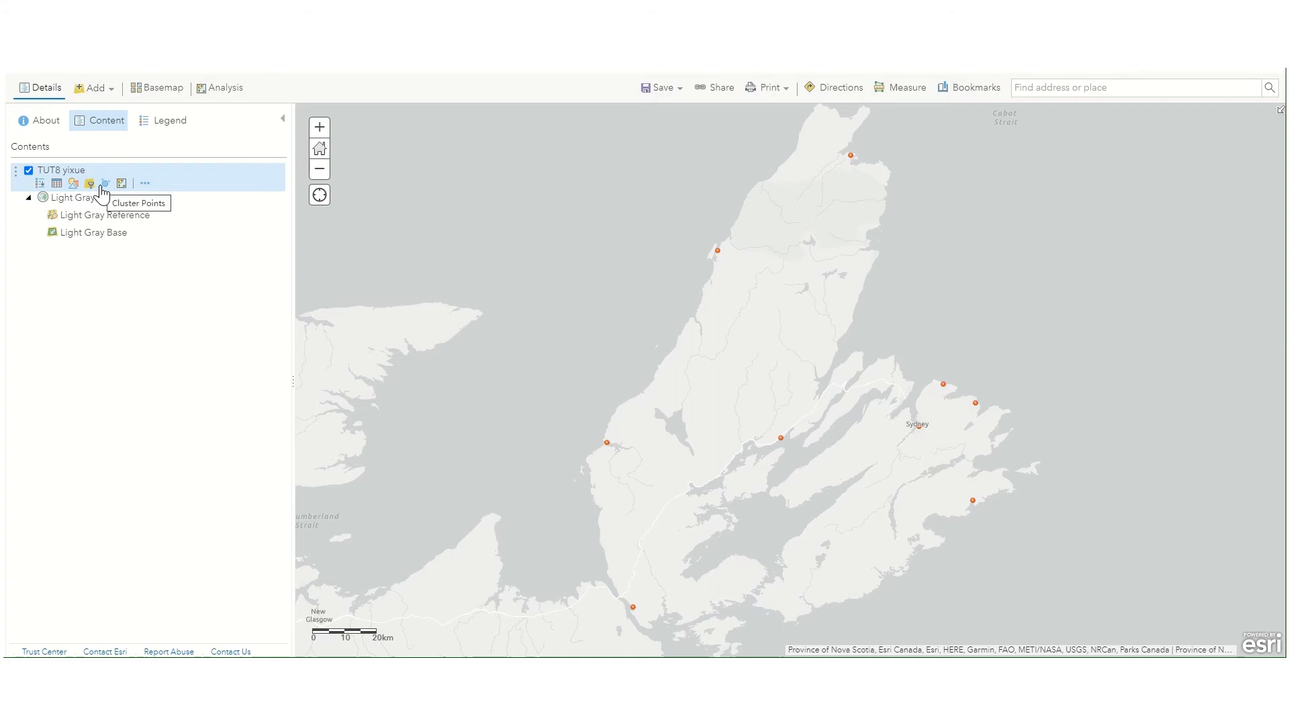
click(144, 188)
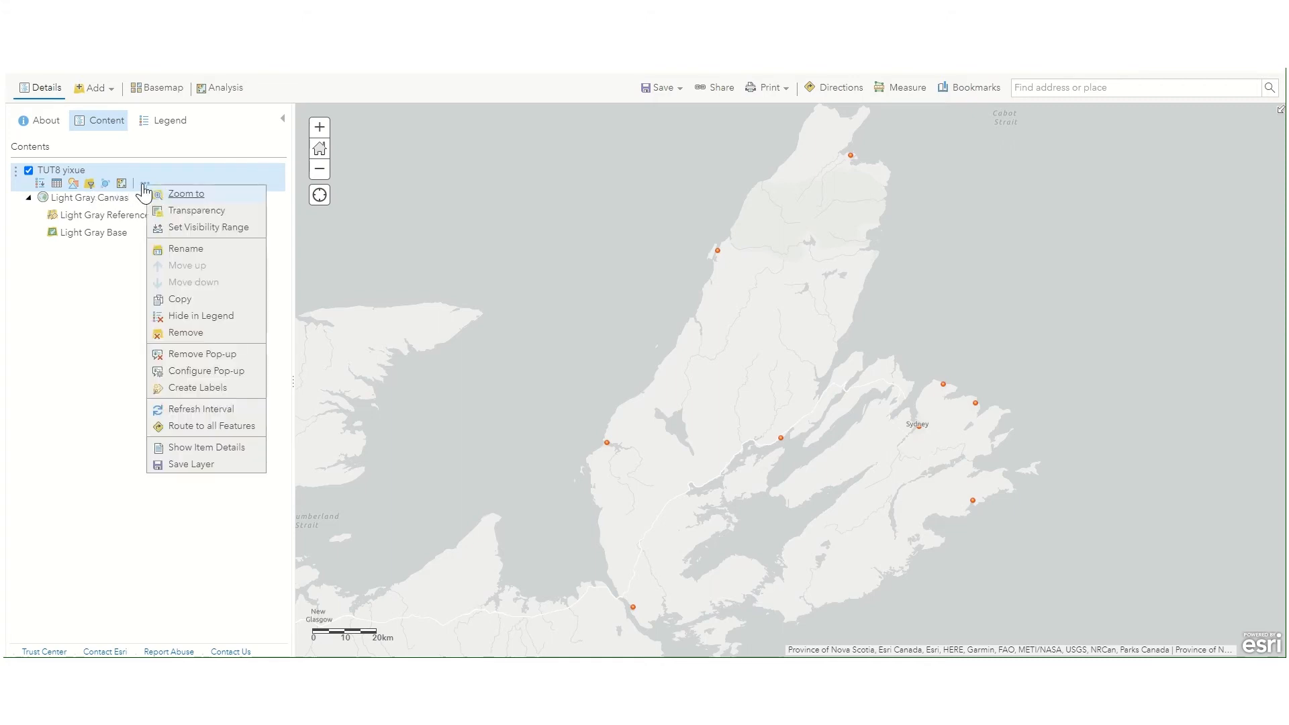
click(238, 395)
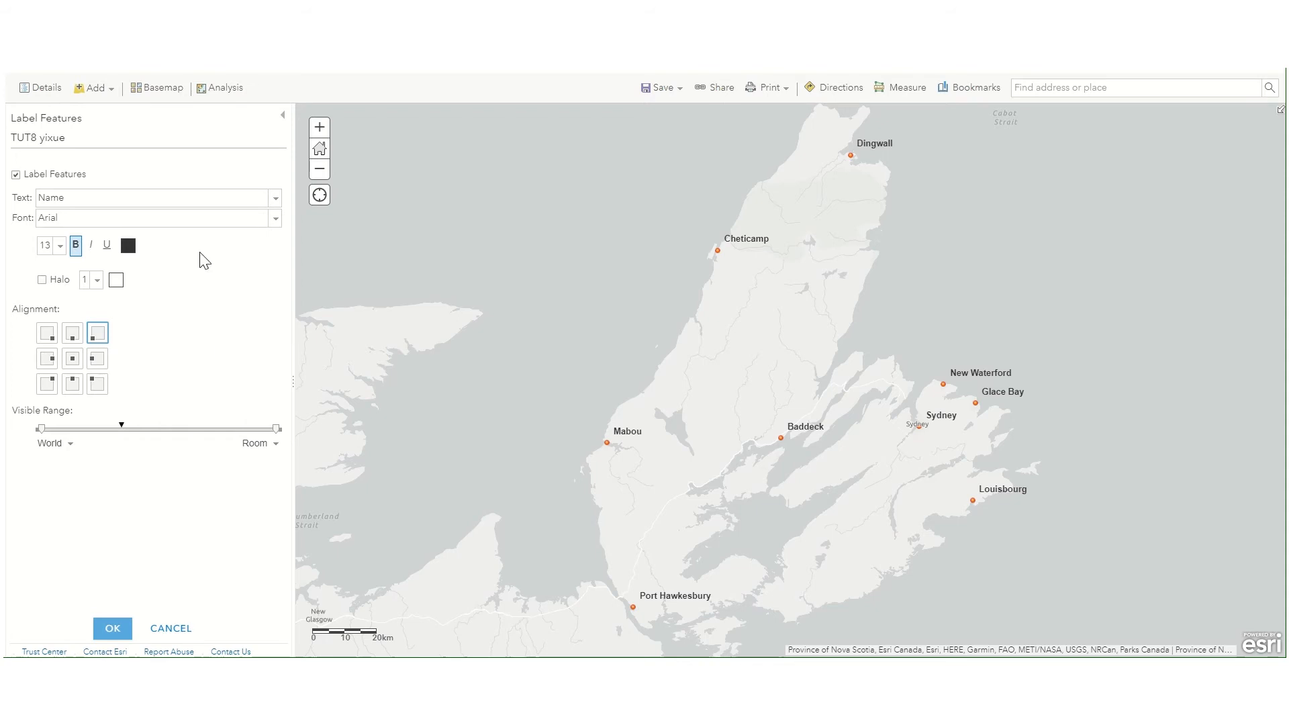
click(16, 176)
click(16, 176)
- Set the label font size to 15, apply the labels and save the map
click(57, 247)
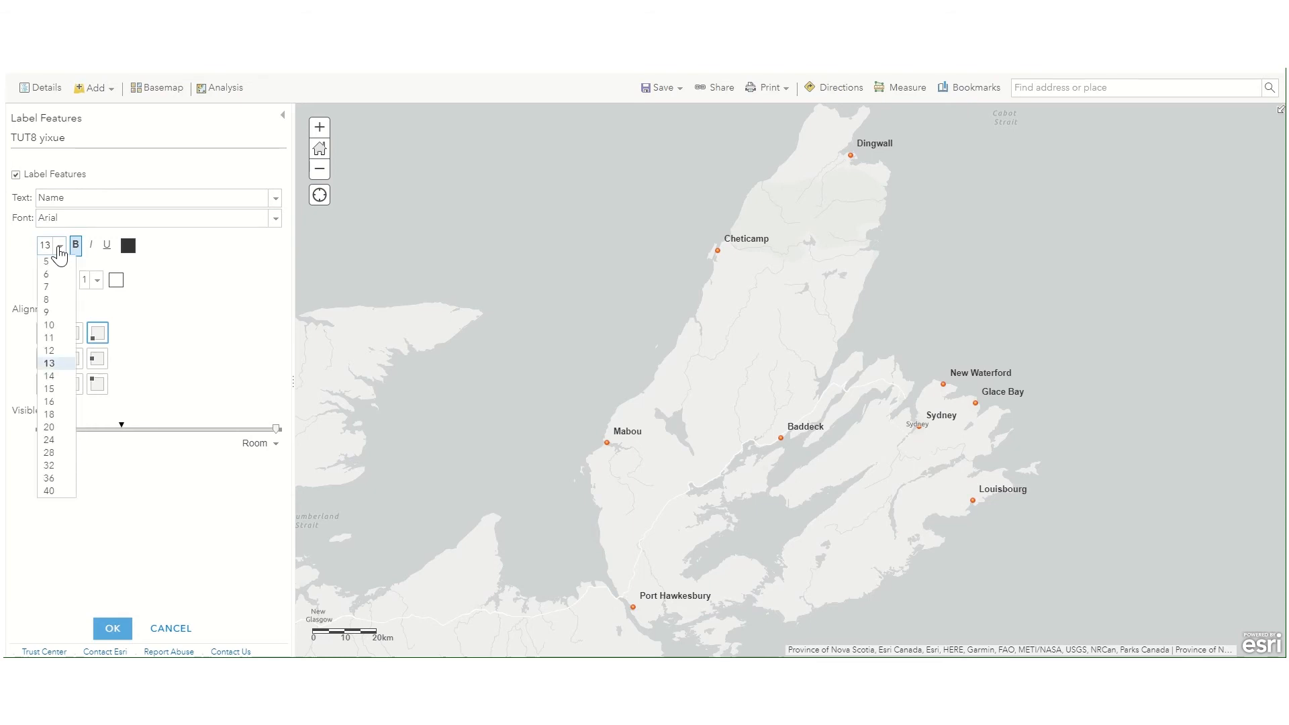
click(47, 389)
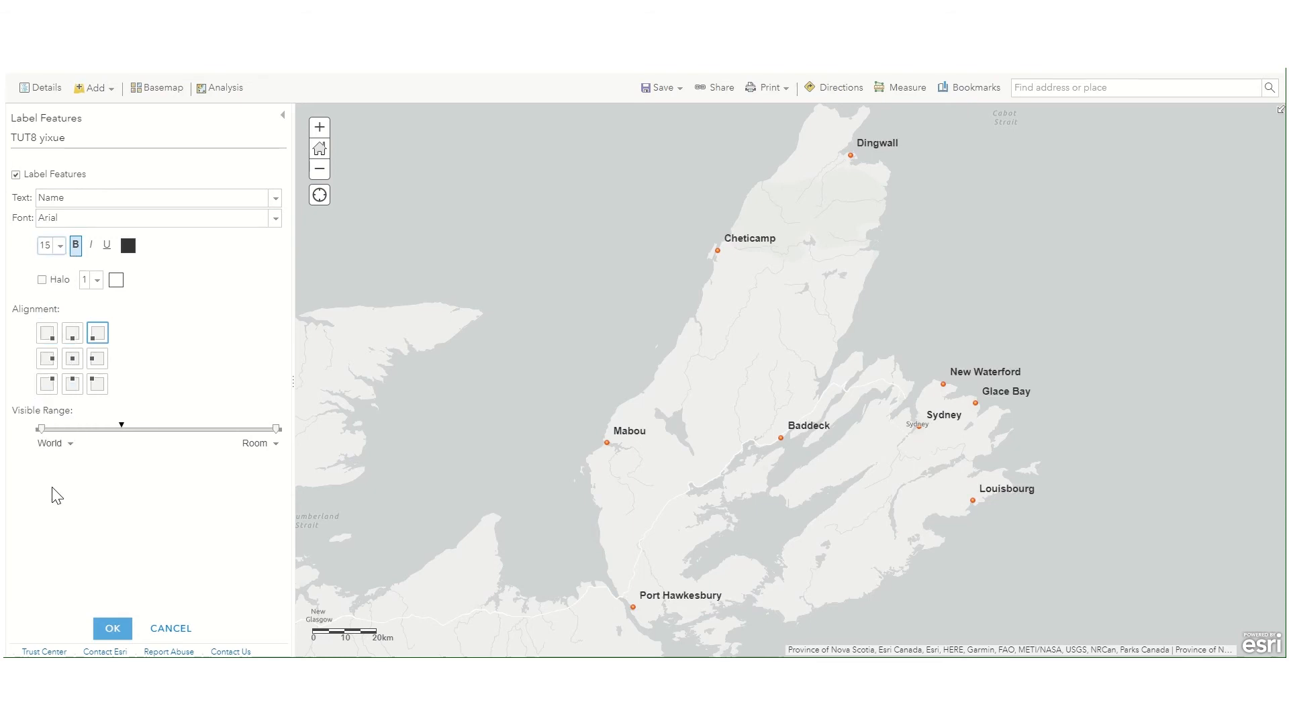
click(112, 629)
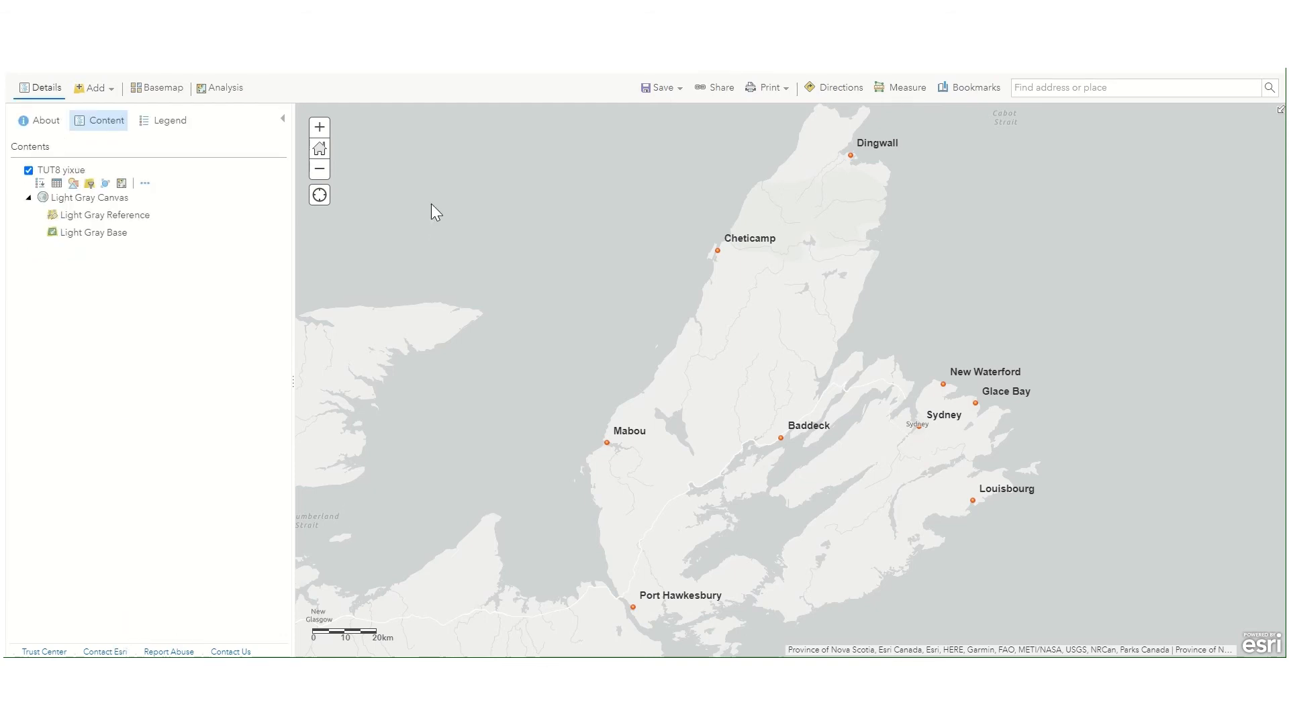
click(657, 92)
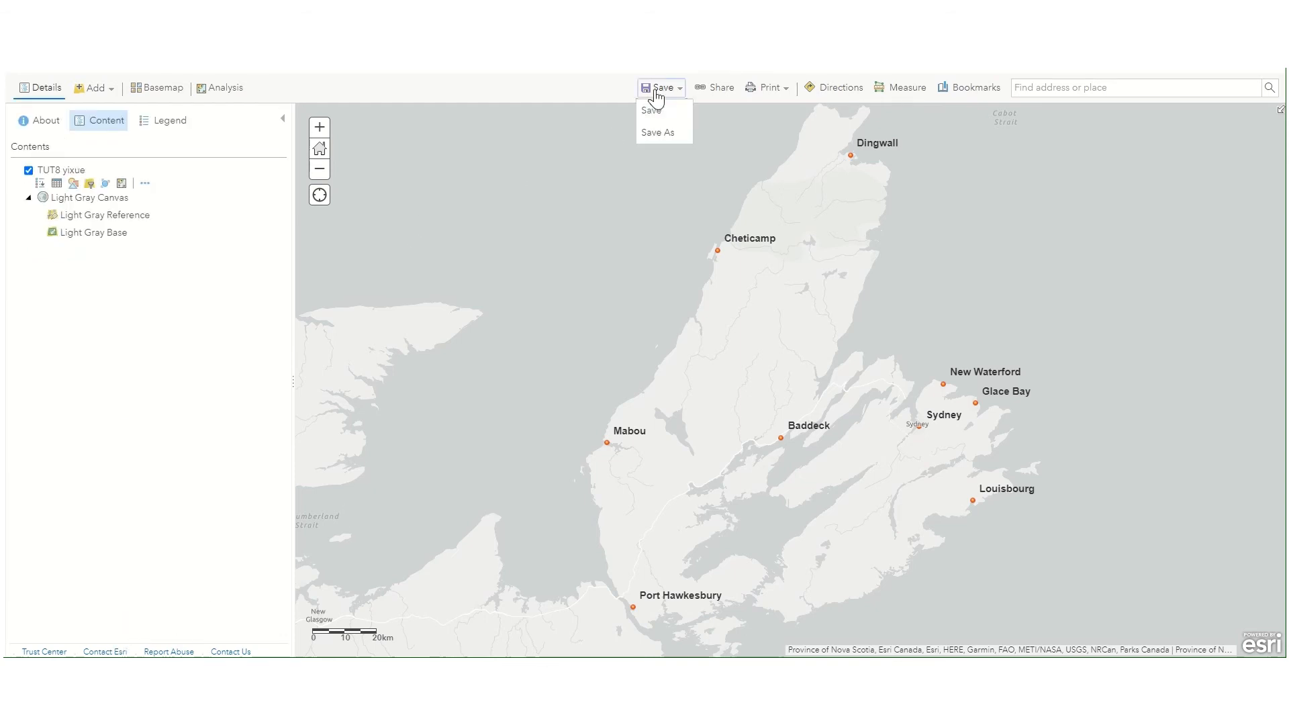
click(651, 111)
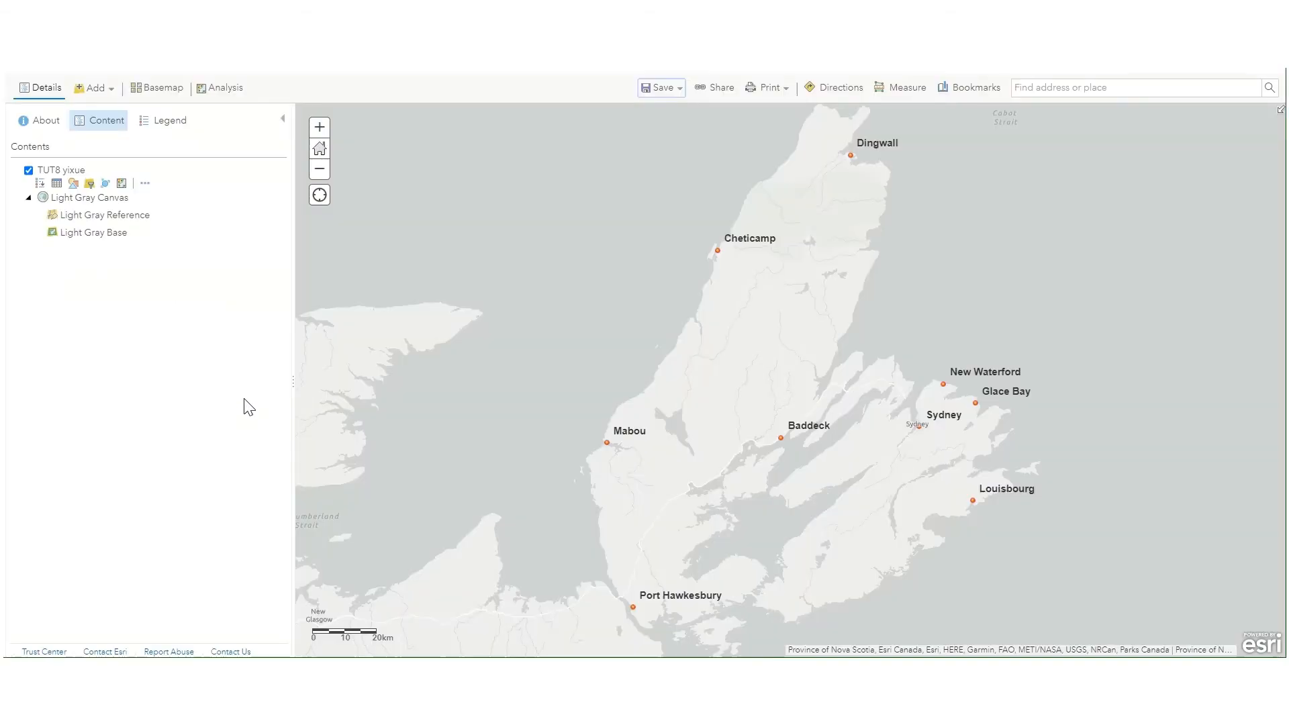
- Change the TUT8 layer's style to show the population attribute
click(89, 183)
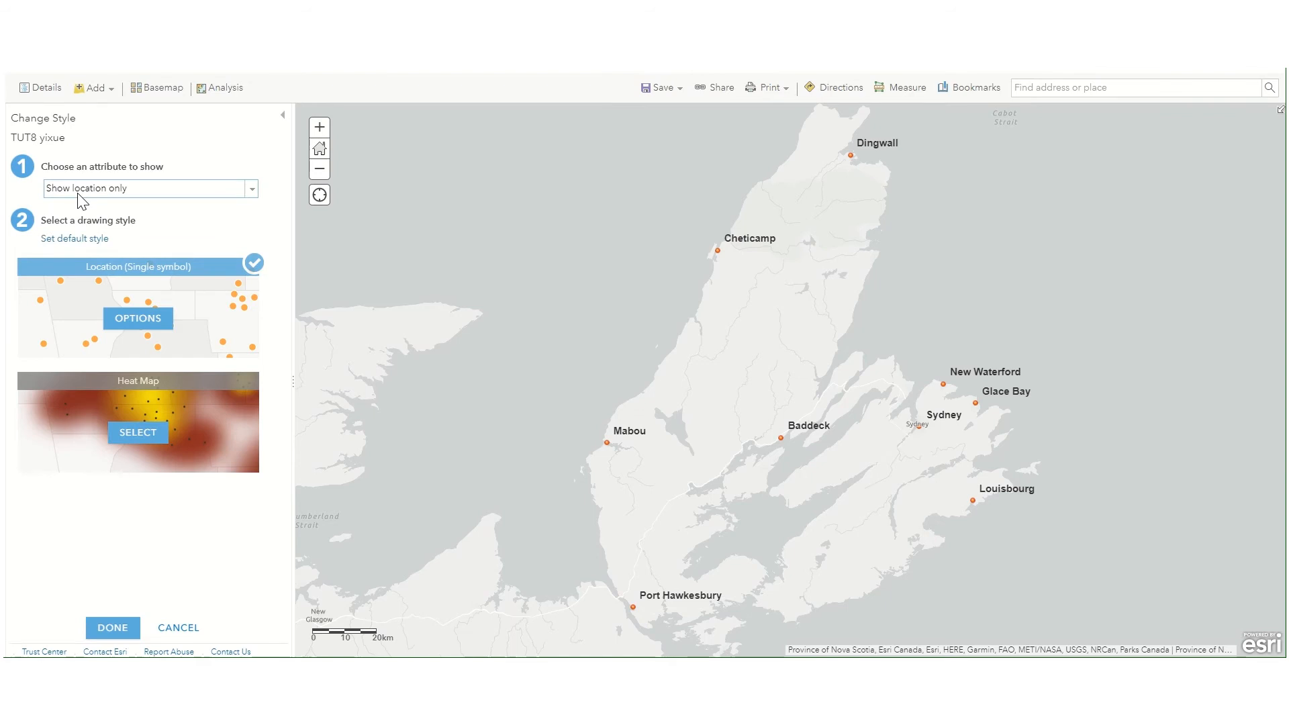
click(251, 191)
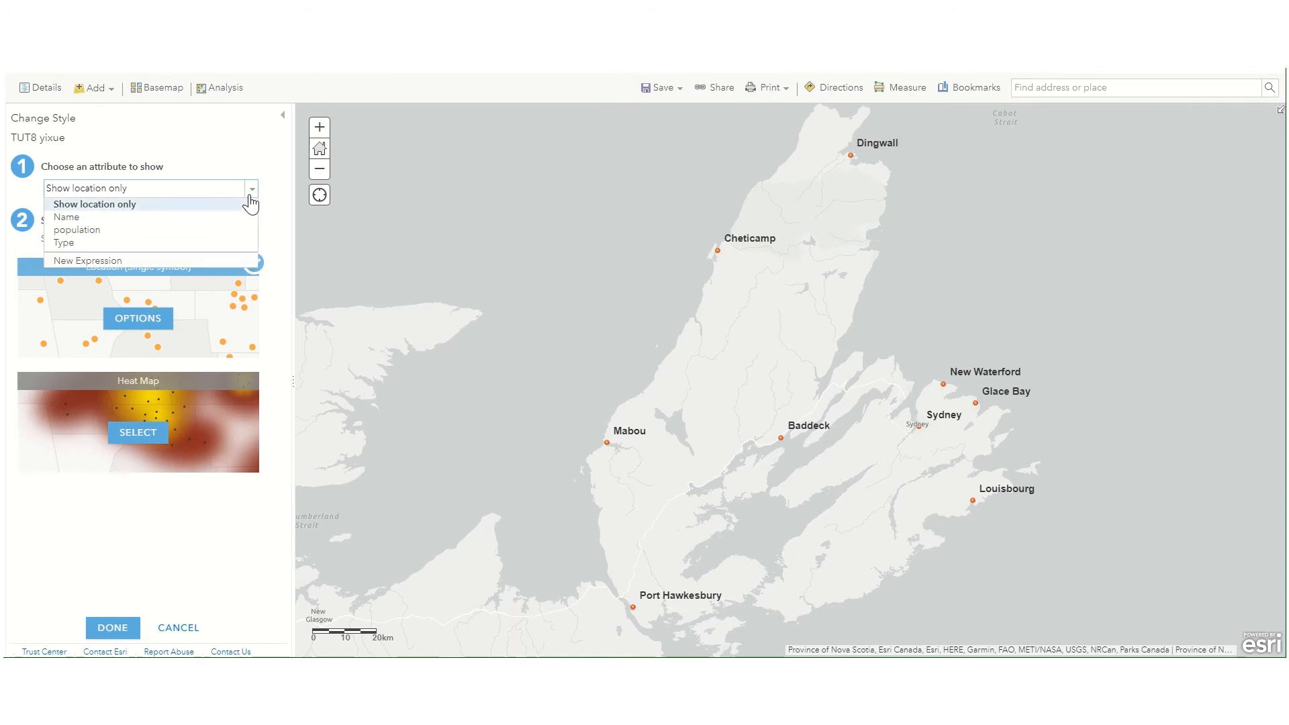
click(240, 231)
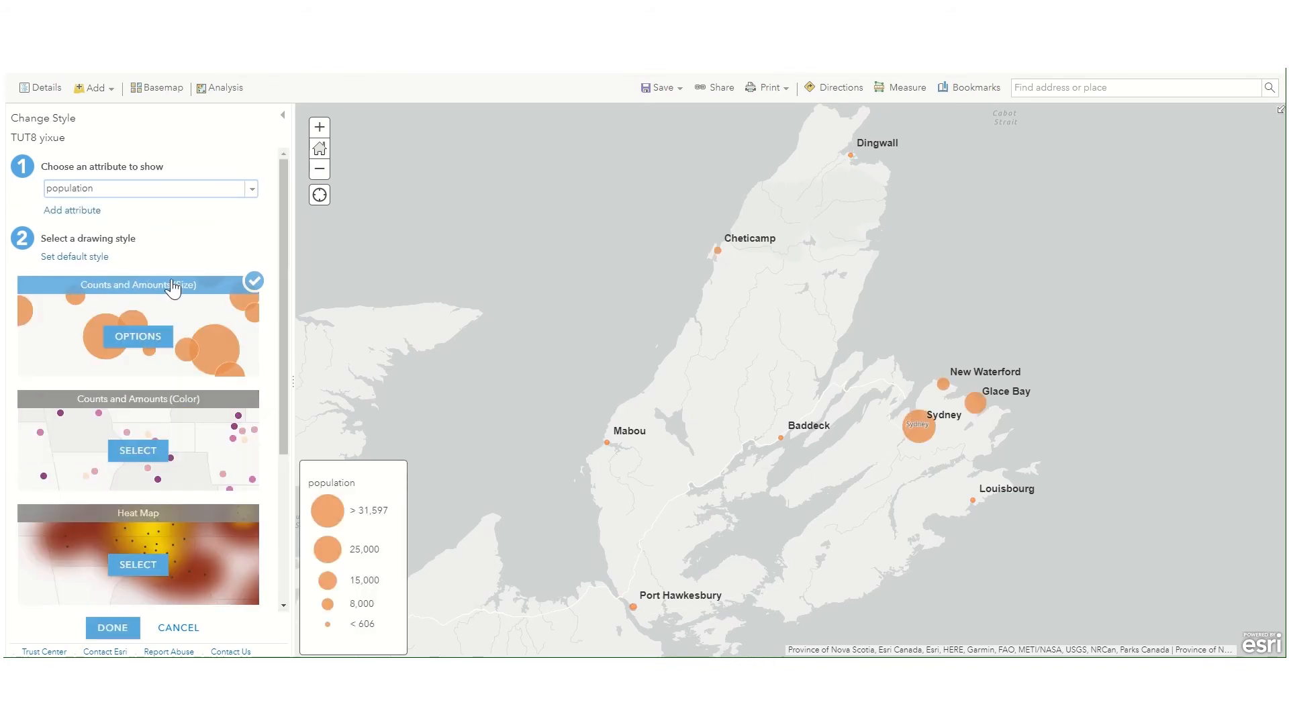
- Open the options of the Counts and Amounts (Size) style and classify the population data by Natural Breaks, leaving it undivided
click(210, 331)
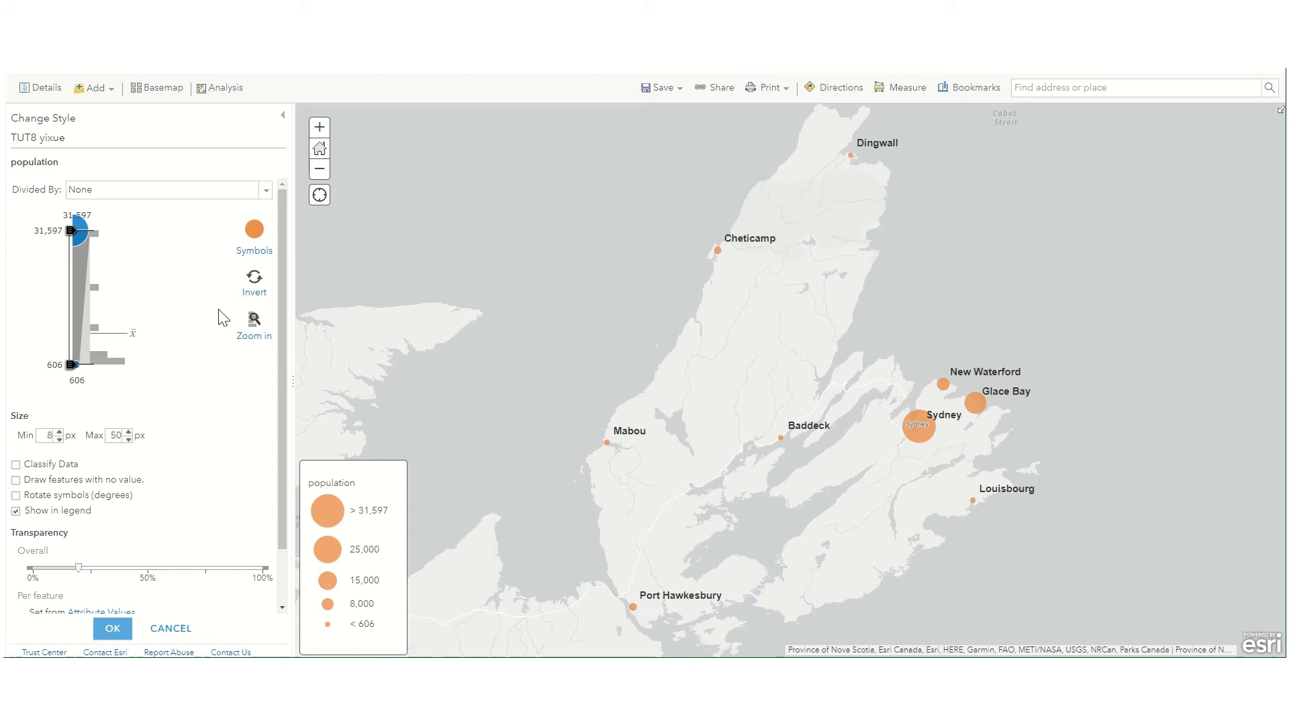
click(16, 464)
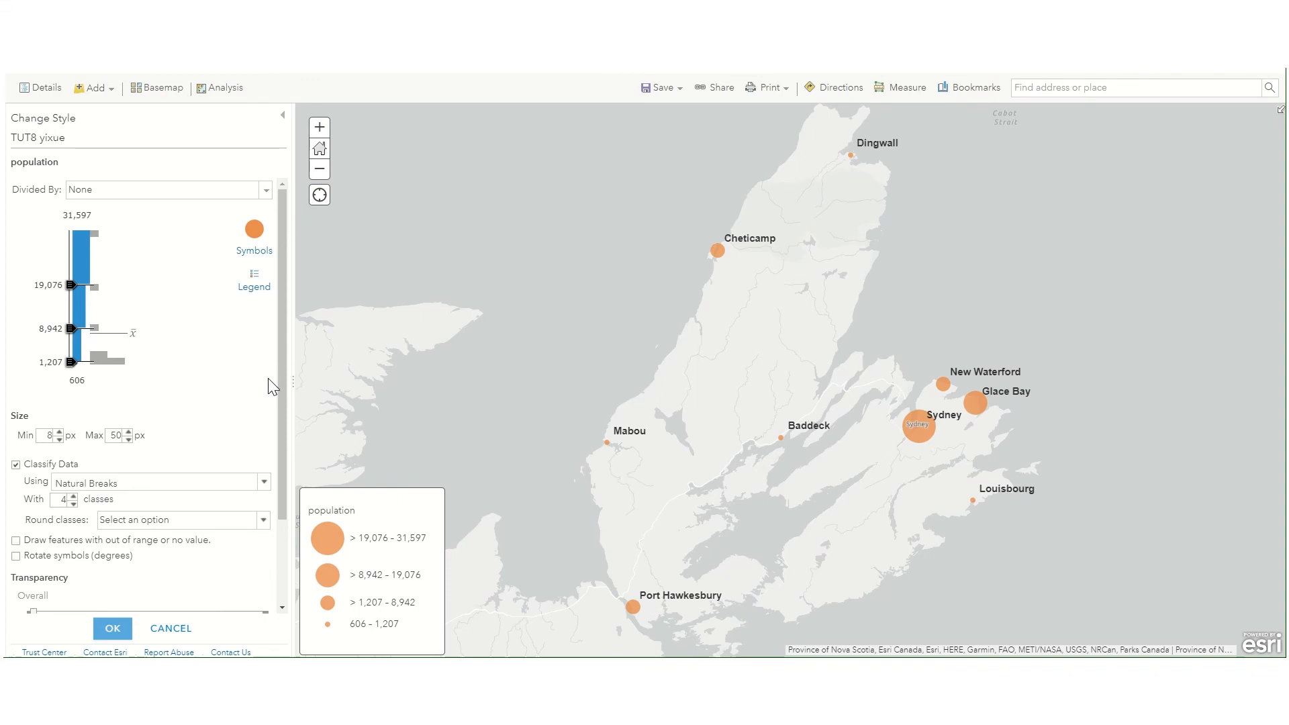
scroll(273, 570, down, 3)
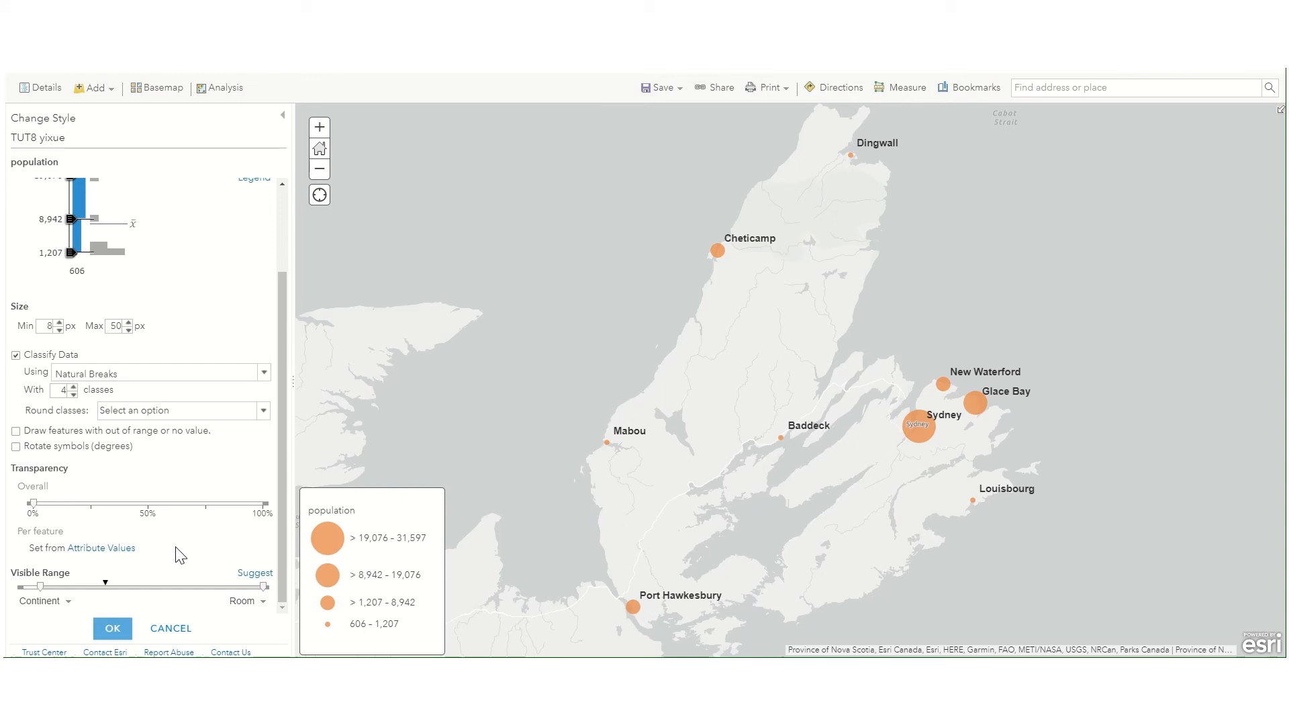
scroll(180, 554, up, 3)
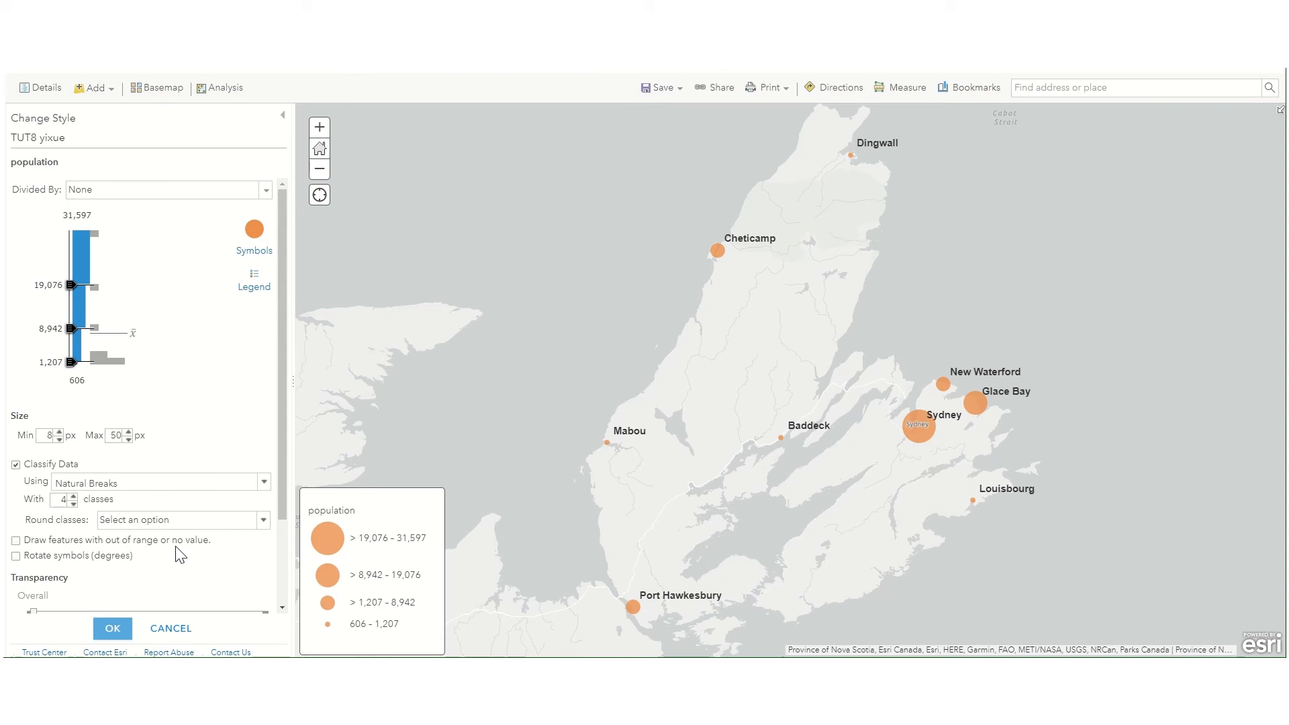
click(266, 191)
click(266, 195)
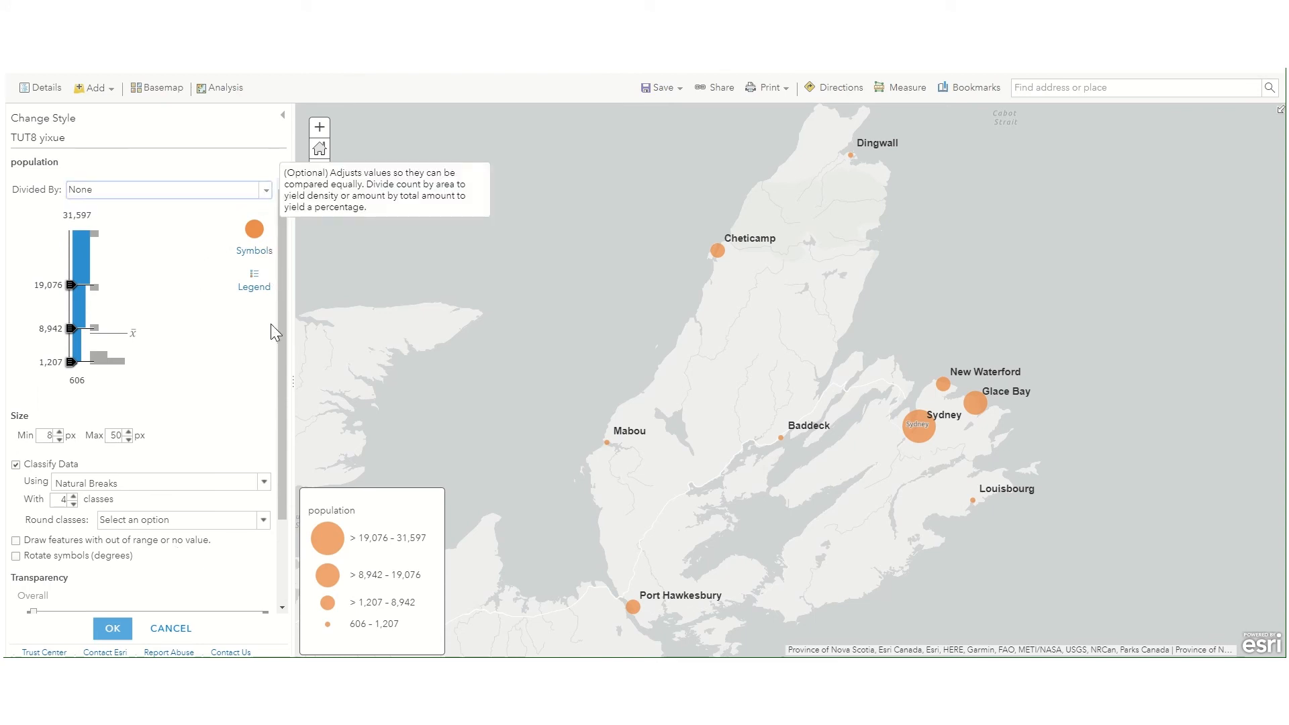
- Change the fill colour of the population circle symbols to light red, keeping their shape
click(254, 231)
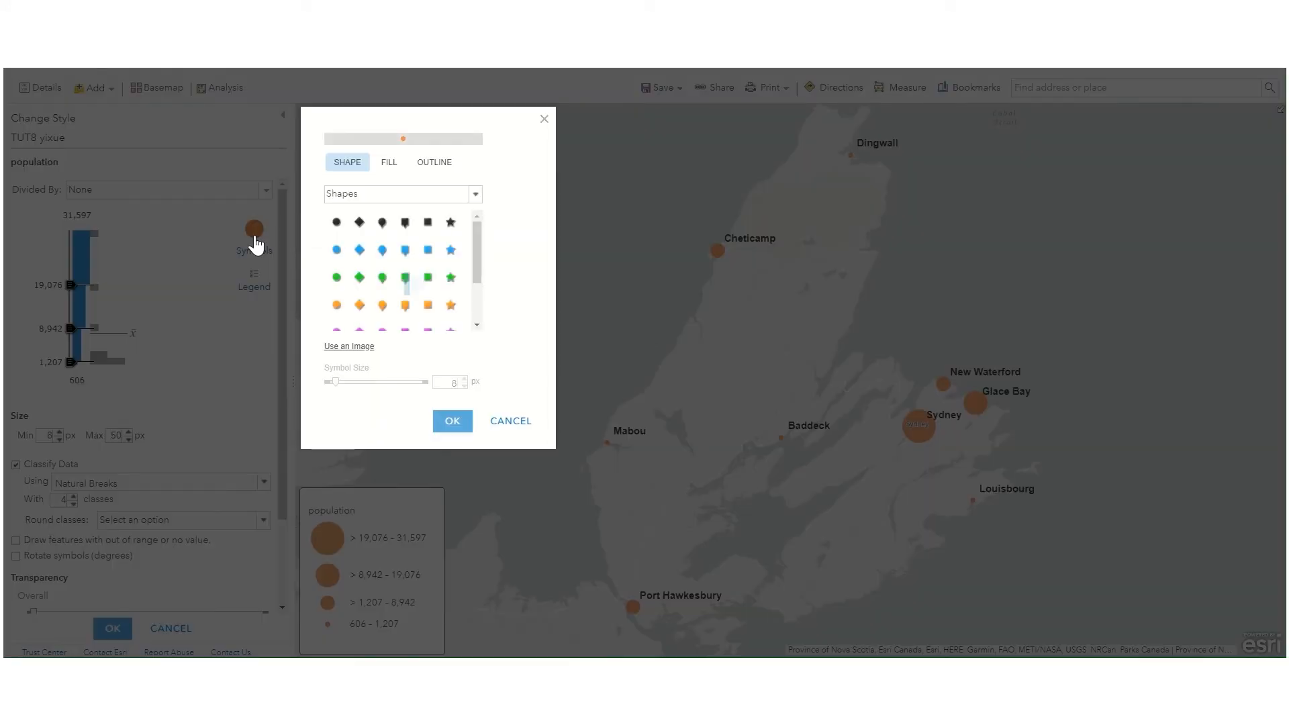
scroll(402, 304, down, 3)
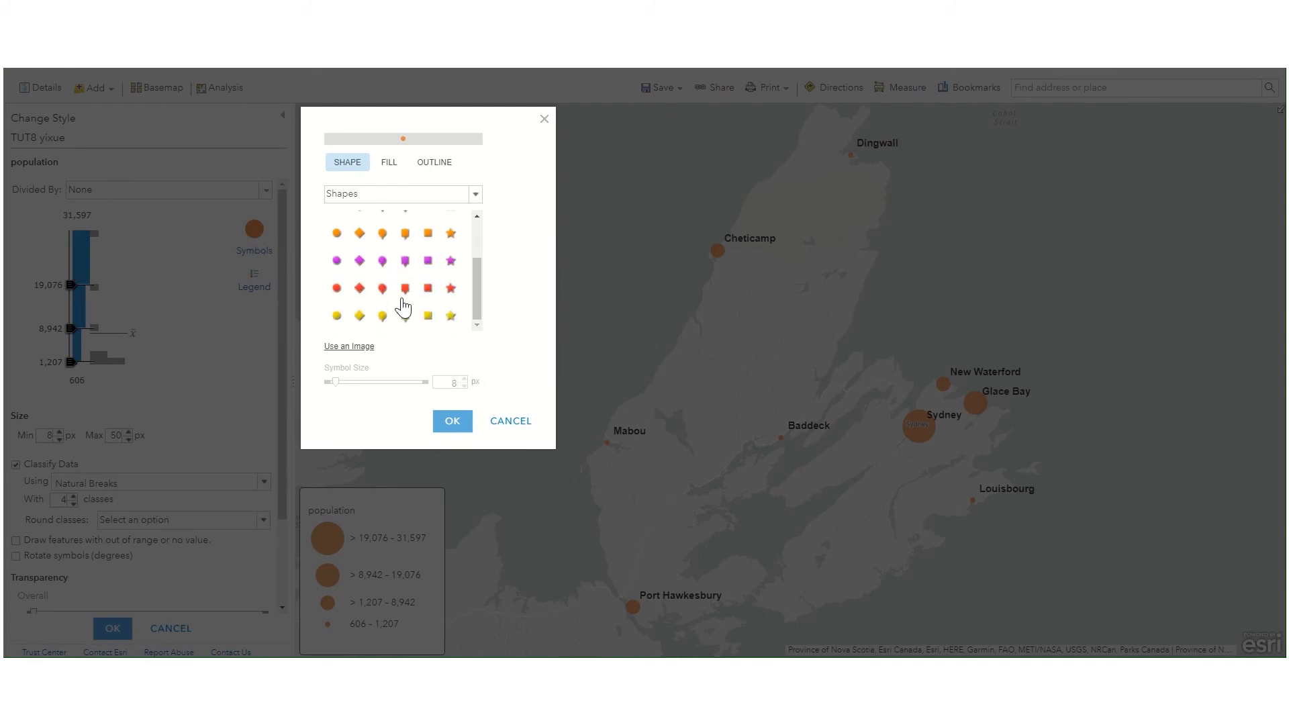
scroll(403, 306, up, 3)
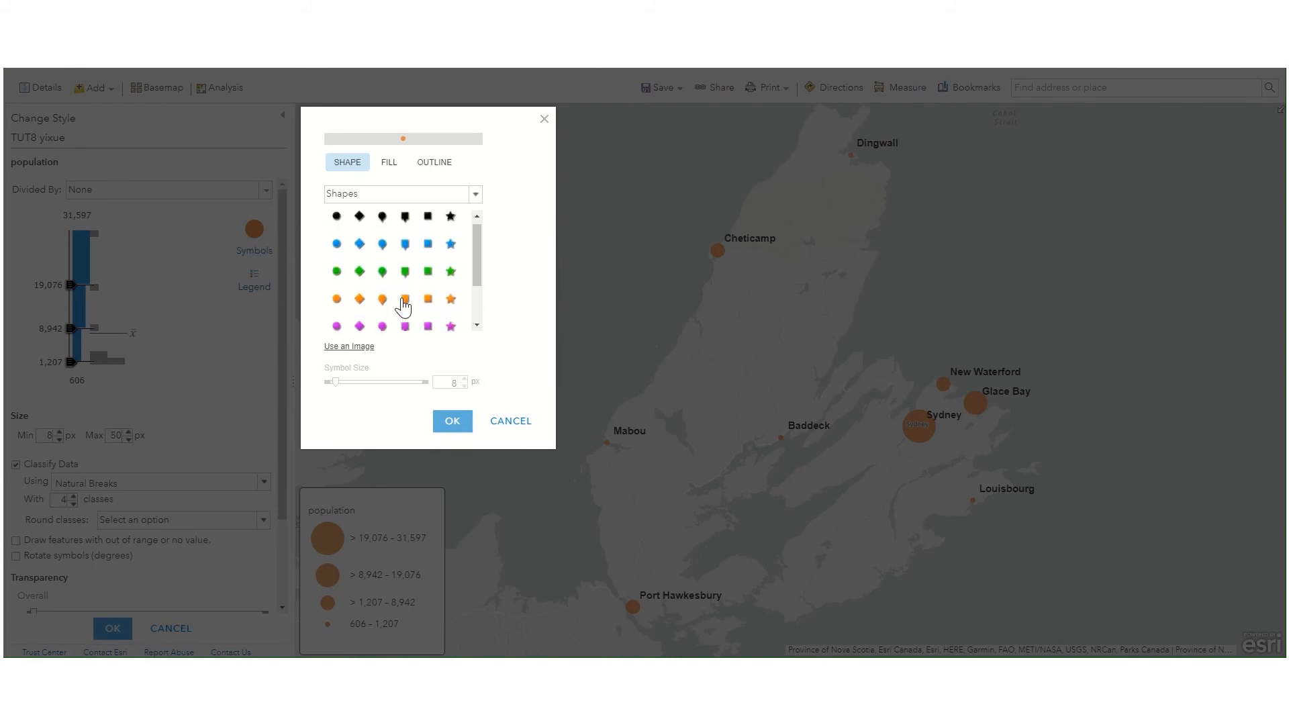
click(389, 162)
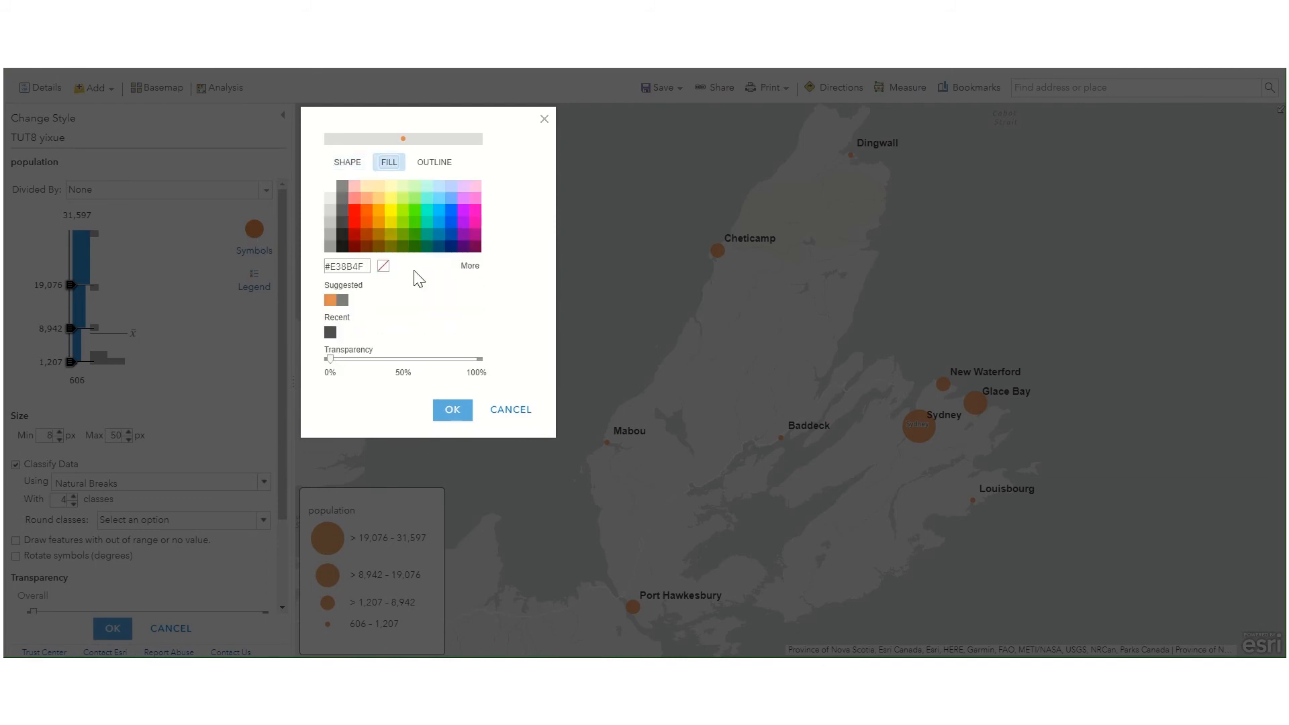
click(353, 197)
click(451, 410)
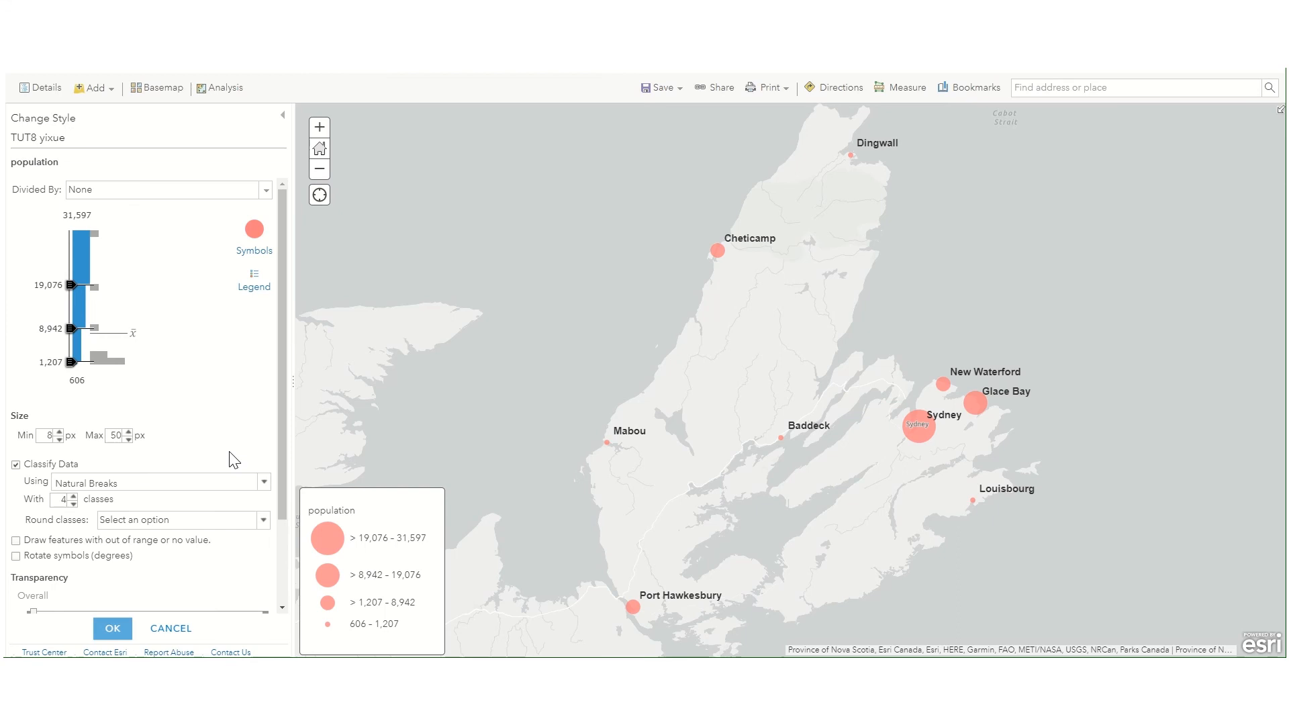
- Reduce the population classification to 3 classes without rounding, apply the style options and save the map
scroll(230, 420, down, 1)
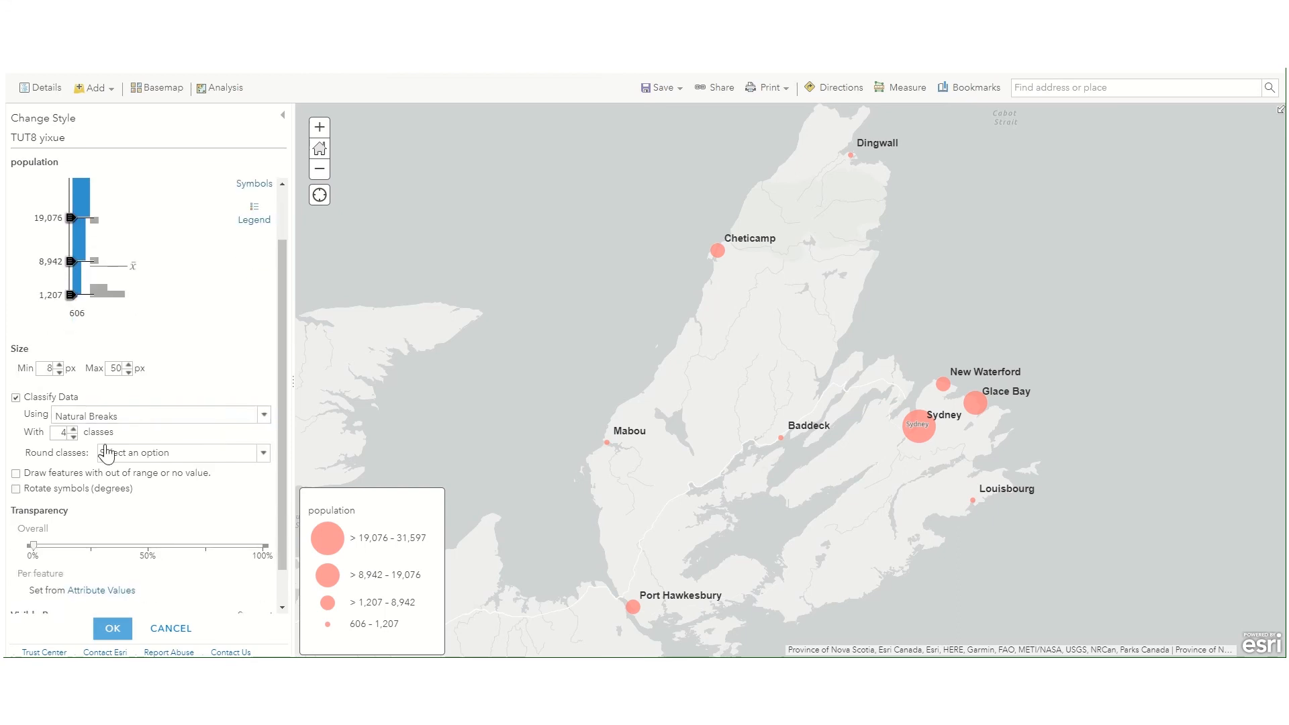
click(74, 437)
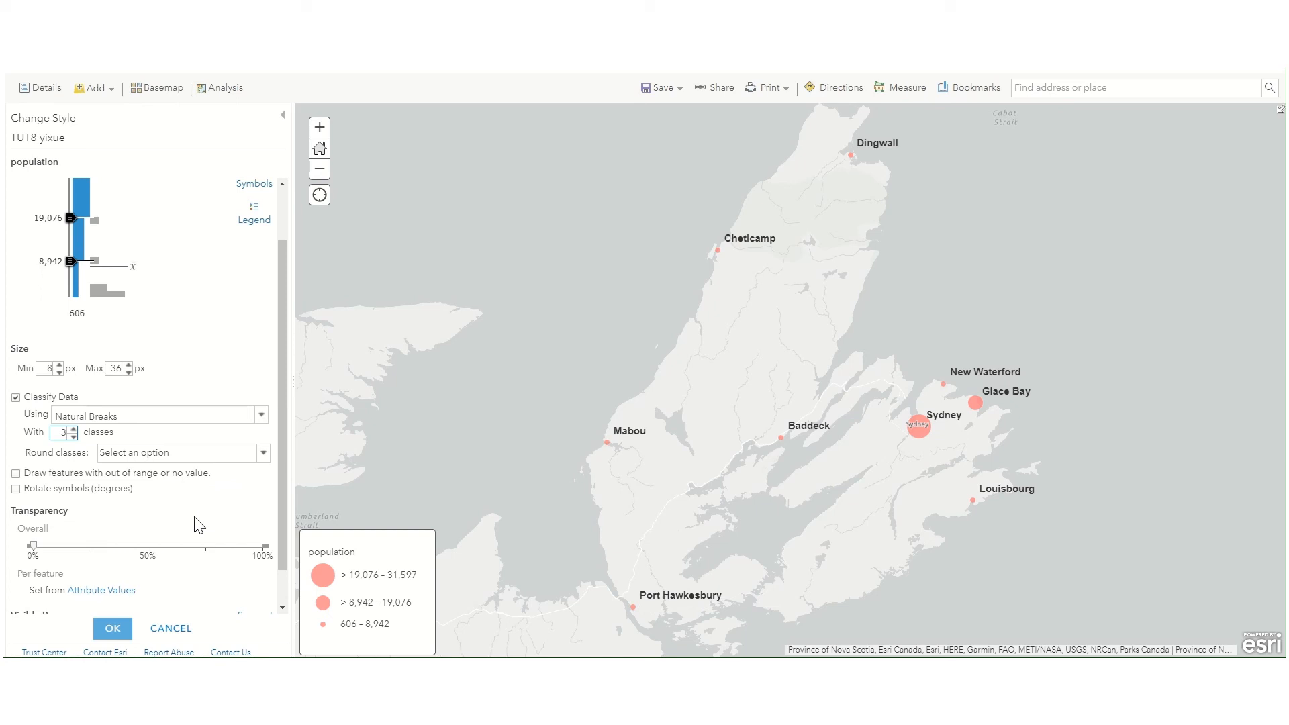
scroll(200, 525, down, 1)
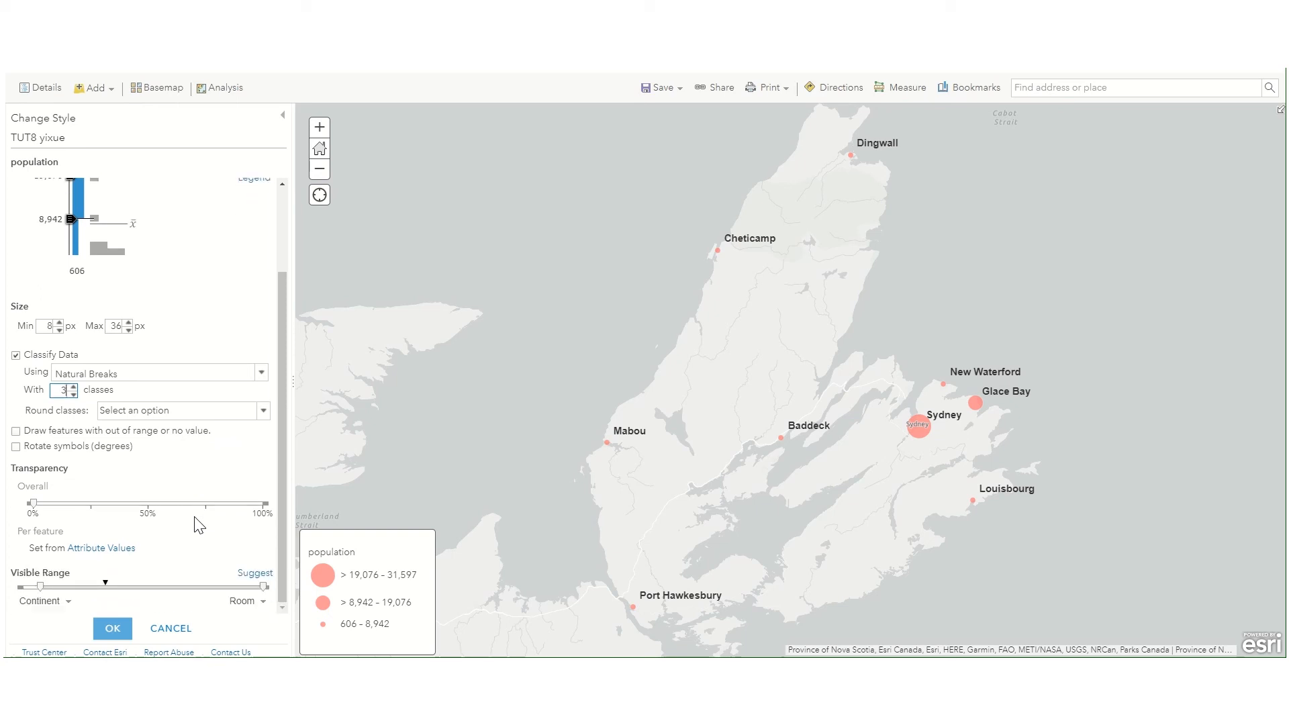
click(263, 410)
click(262, 415)
click(111, 628)
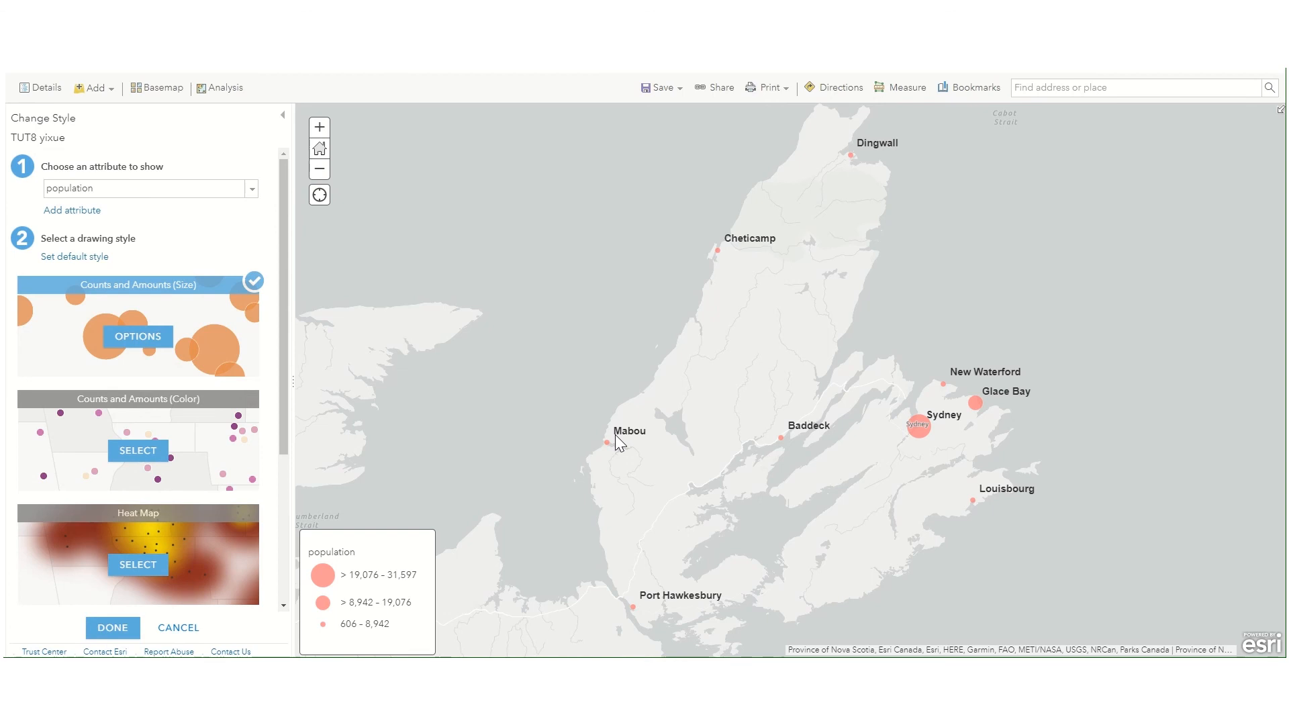
click(661, 87)
click(657, 118)
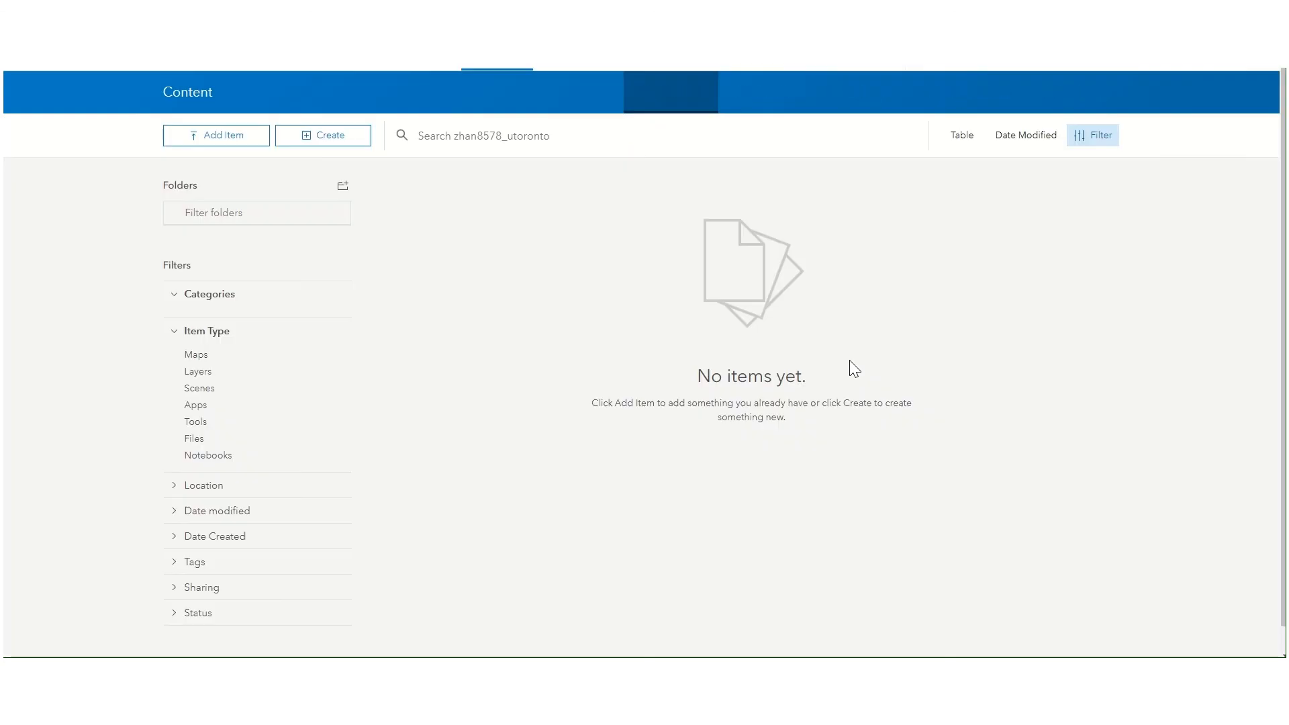
- Open the tutorial map's item page from the content list and share it at the Organization level
click(500, 250)
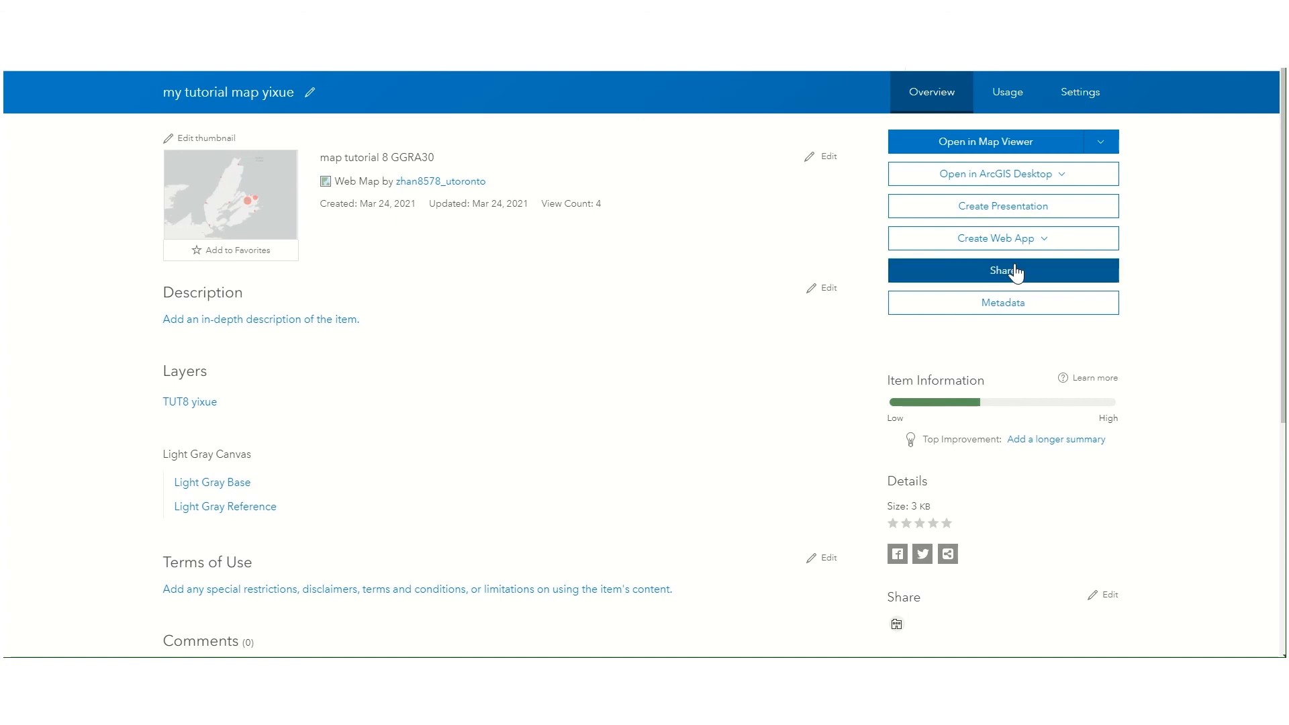
click(1013, 269)
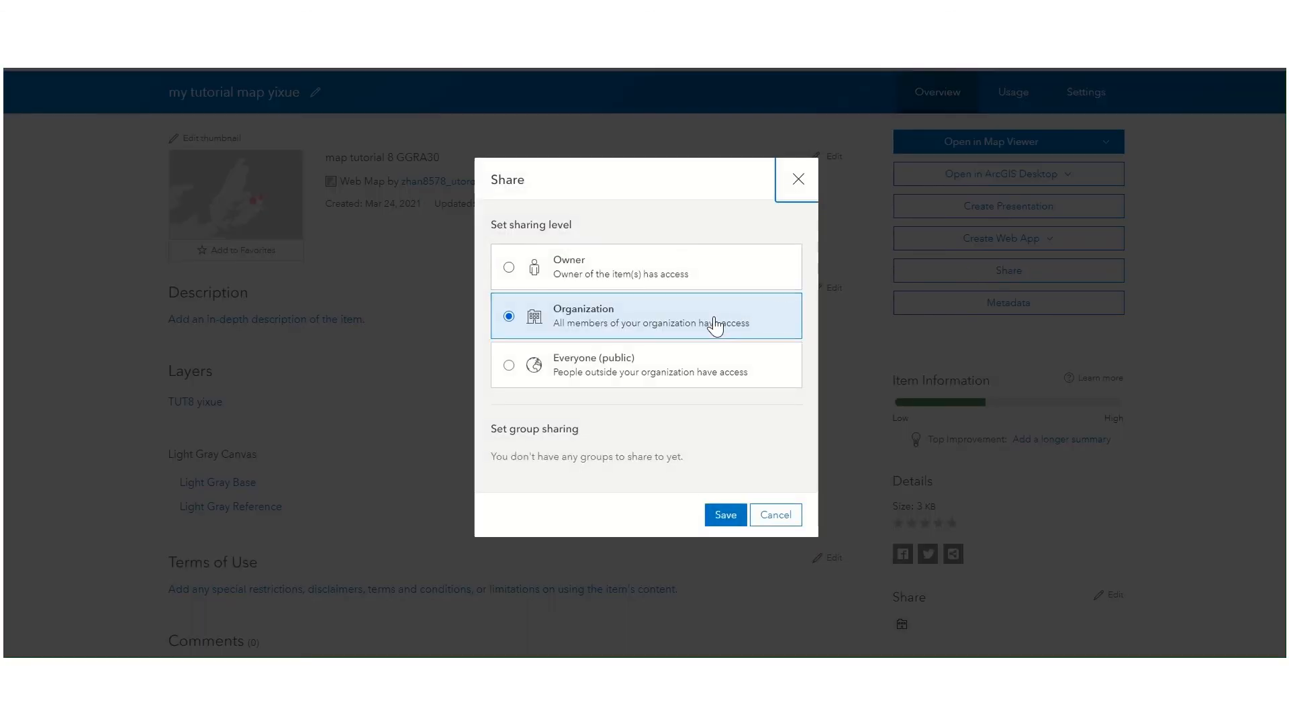
click(725, 519)
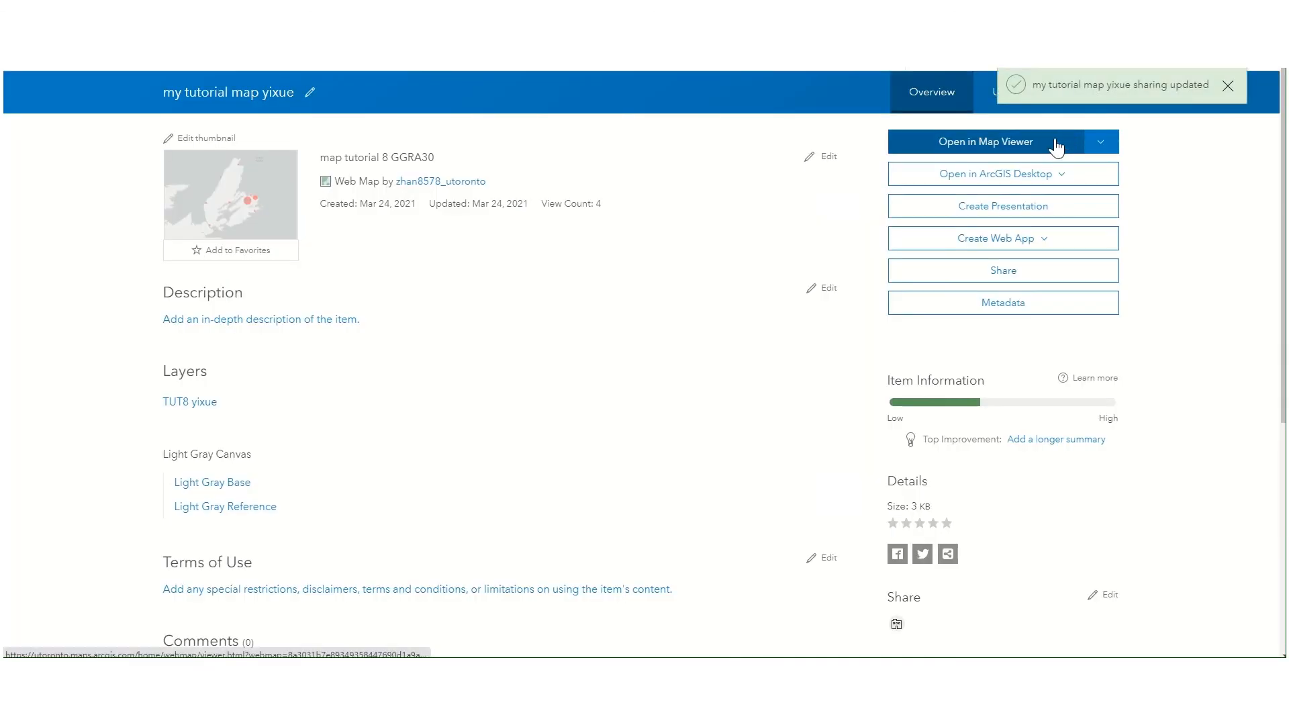
- Open the shared map in Map Viewer, select its link in the sharing settings and close them
click(1056, 147)
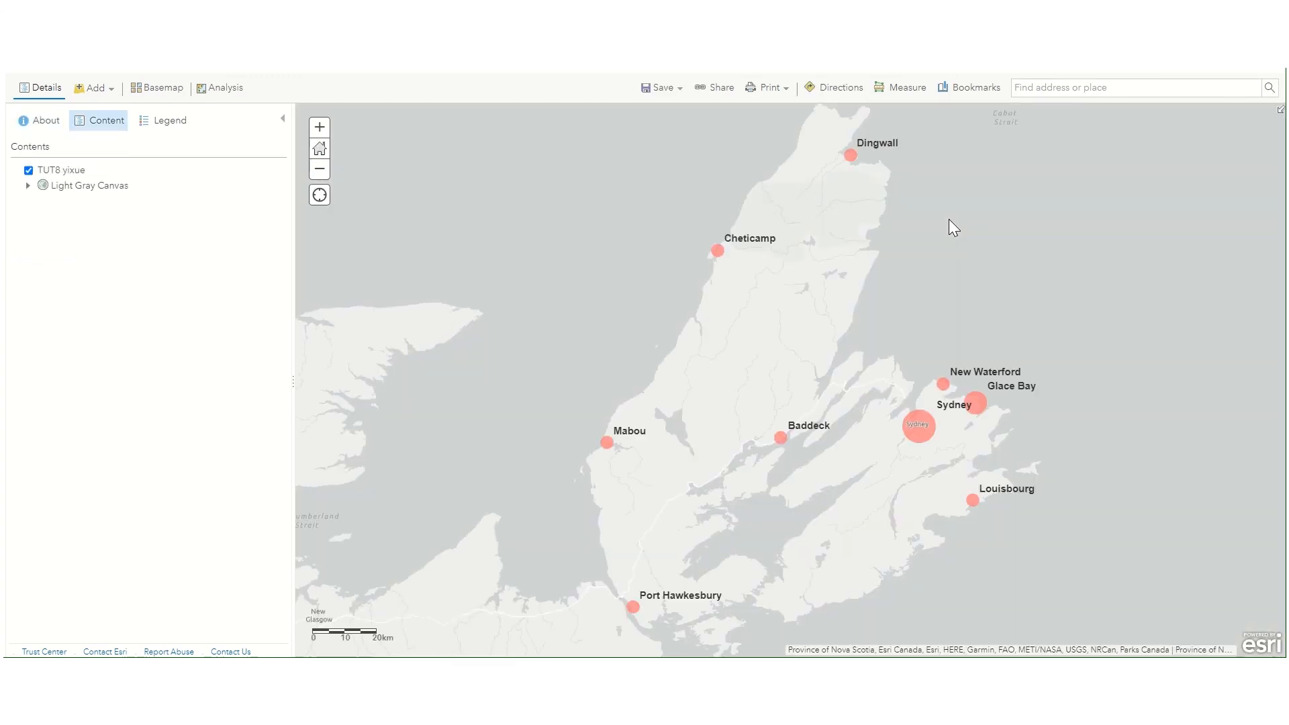
click(718, 89)
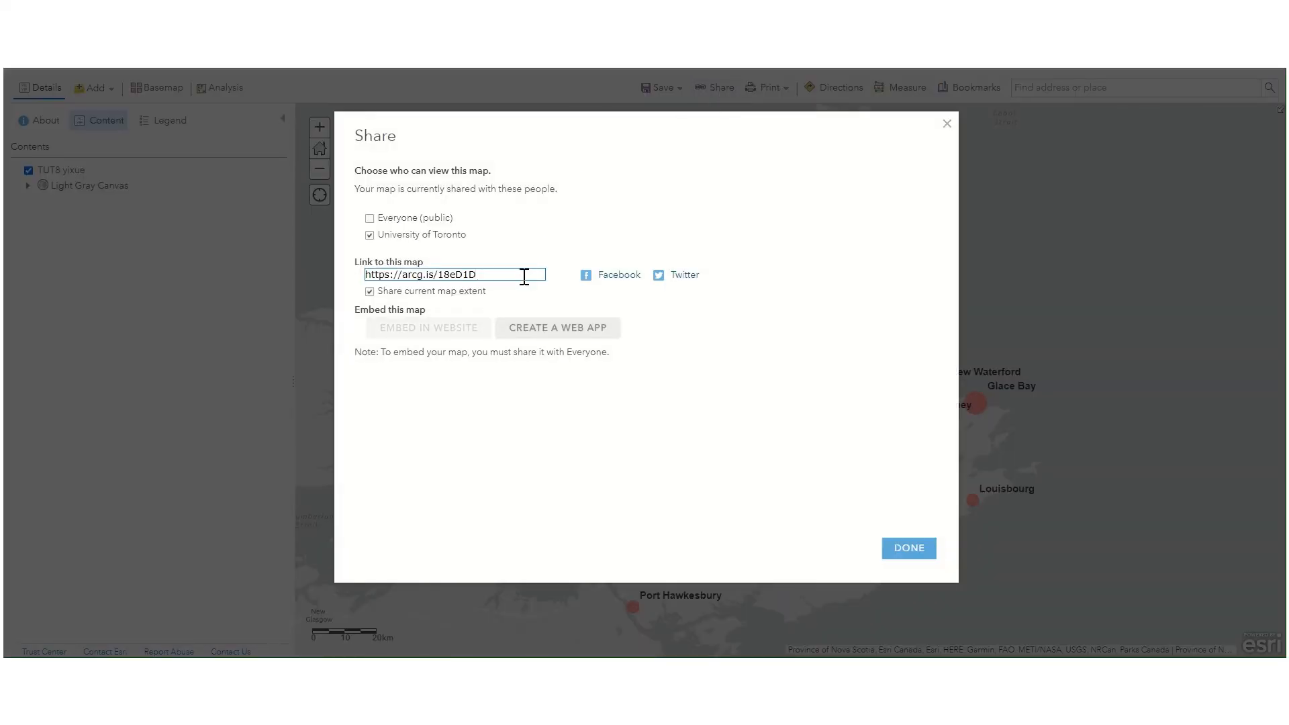
drag(524, 275, 330, 280)
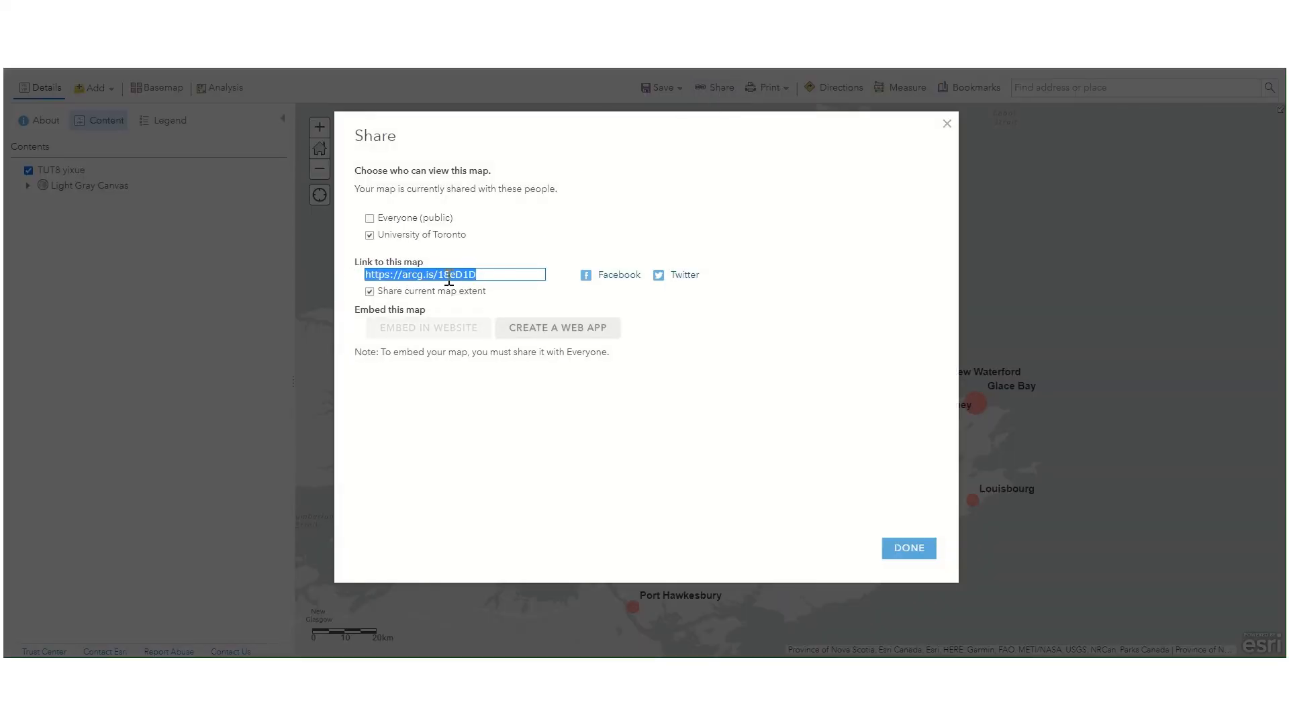
click(907, 560)
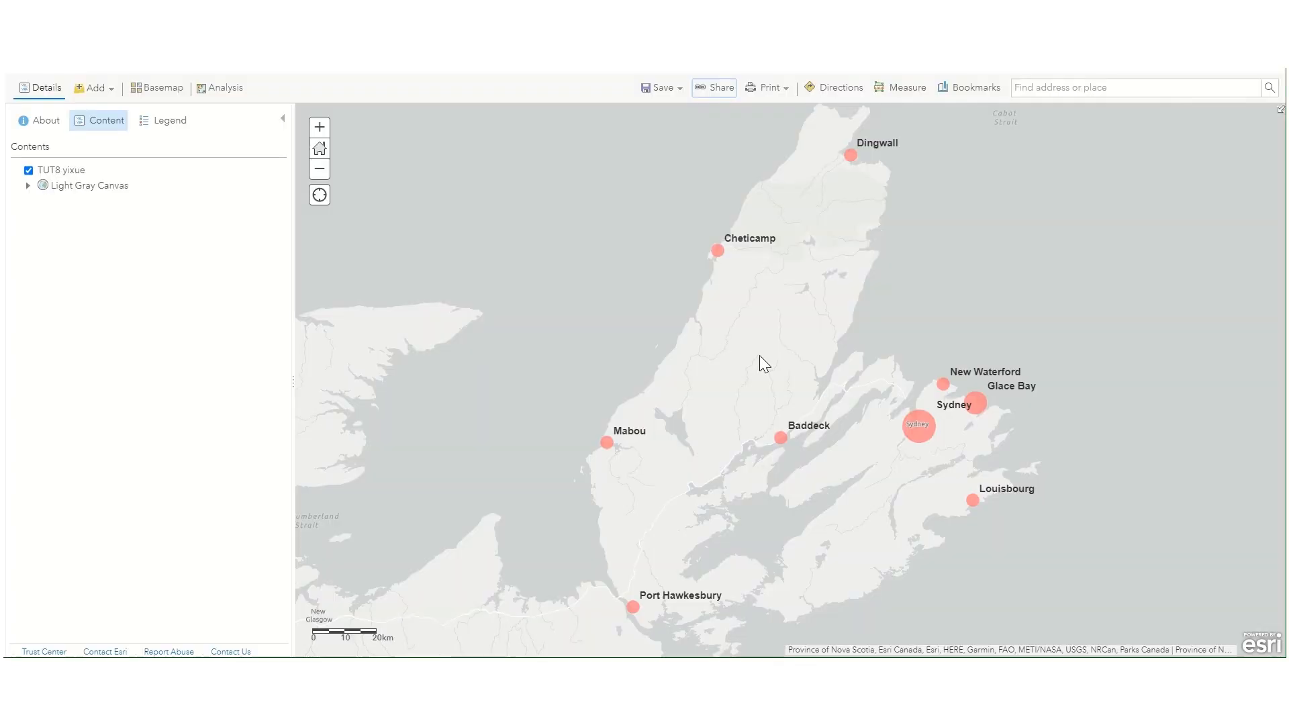